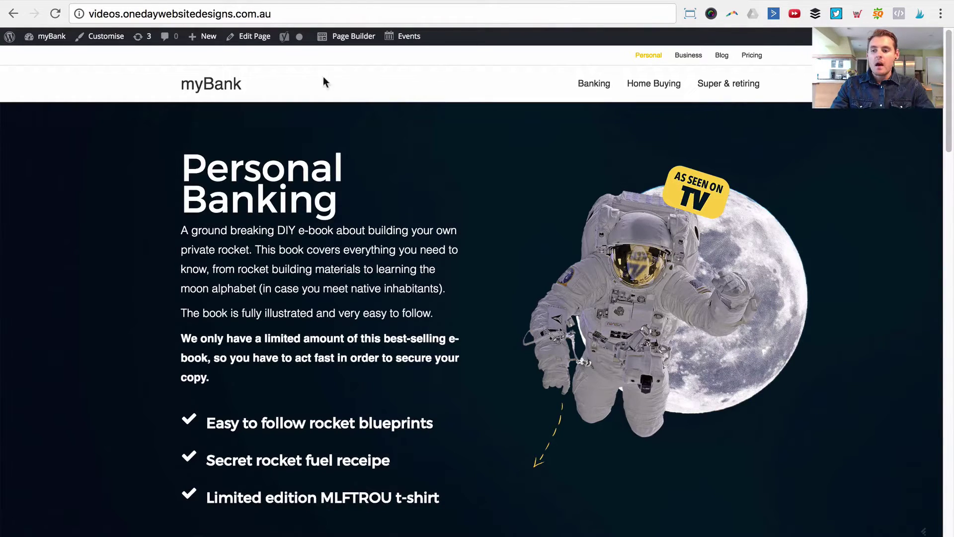
Step: Load the nonexistent address videos.onedaywebsitedesigns.com.au/hello to view the site's 404 page
click(316, 11)
click(344, 10)
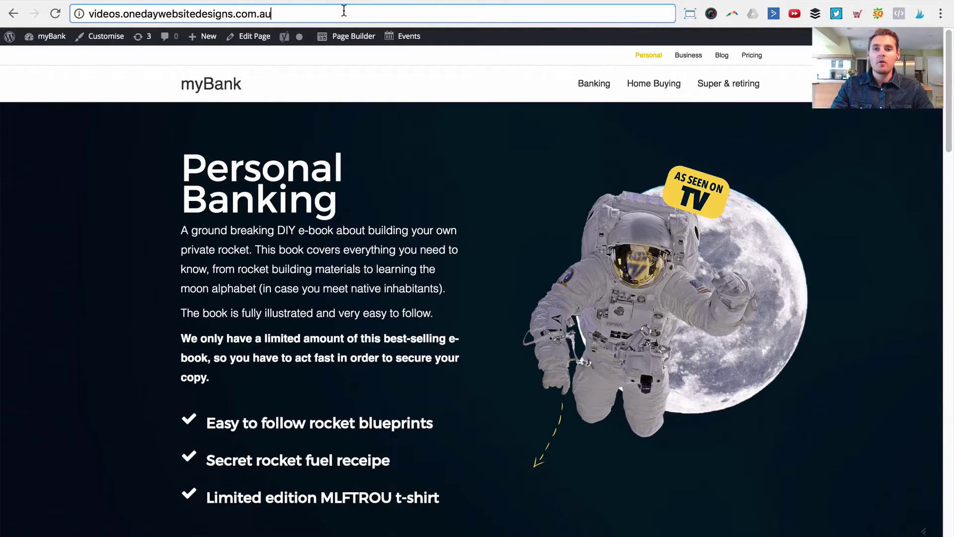
text(/)
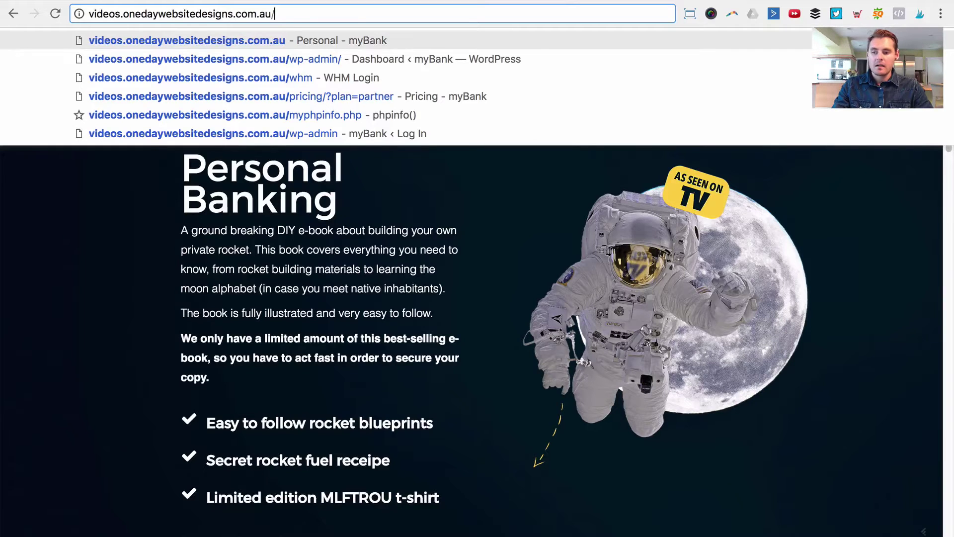
text(hello)
key(Return)
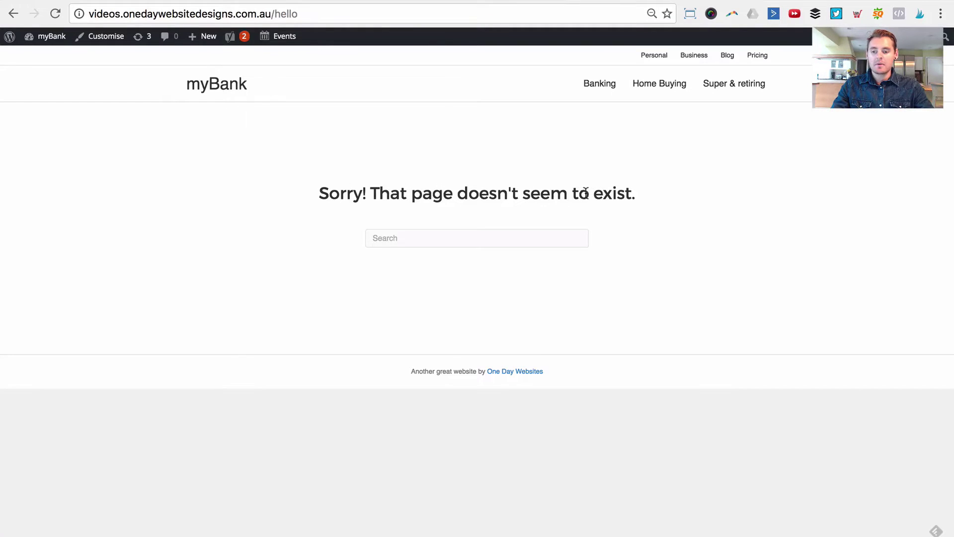
click(496, 233)
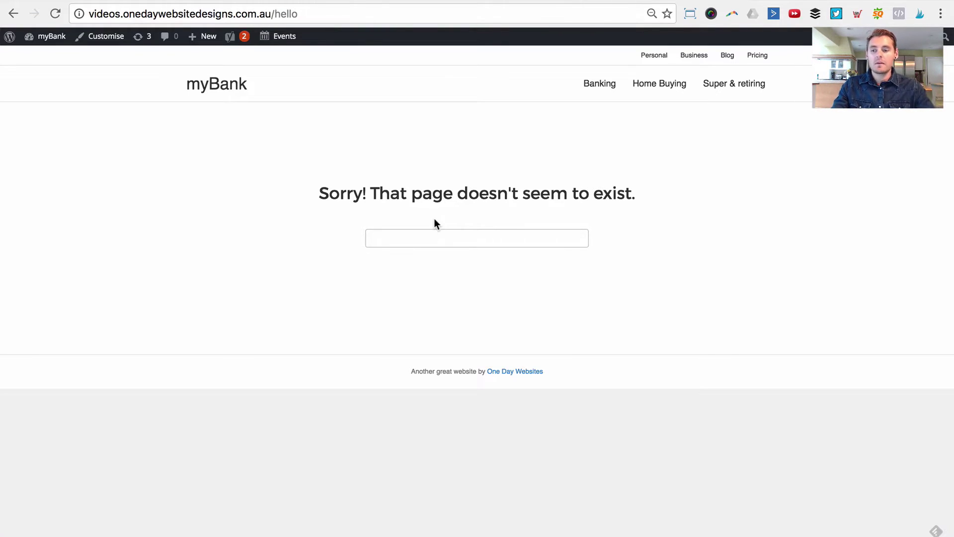
click(325, 242)
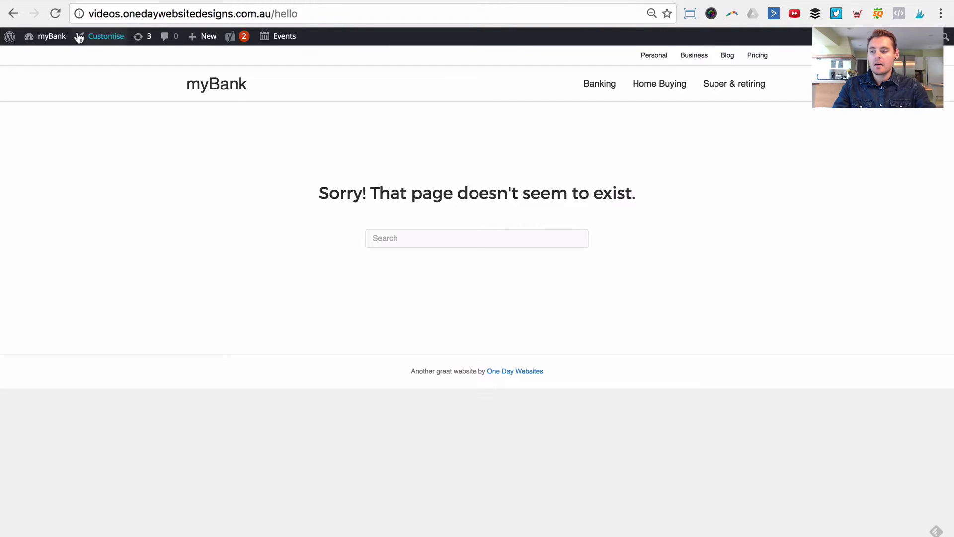
mouse_move(48, 36)
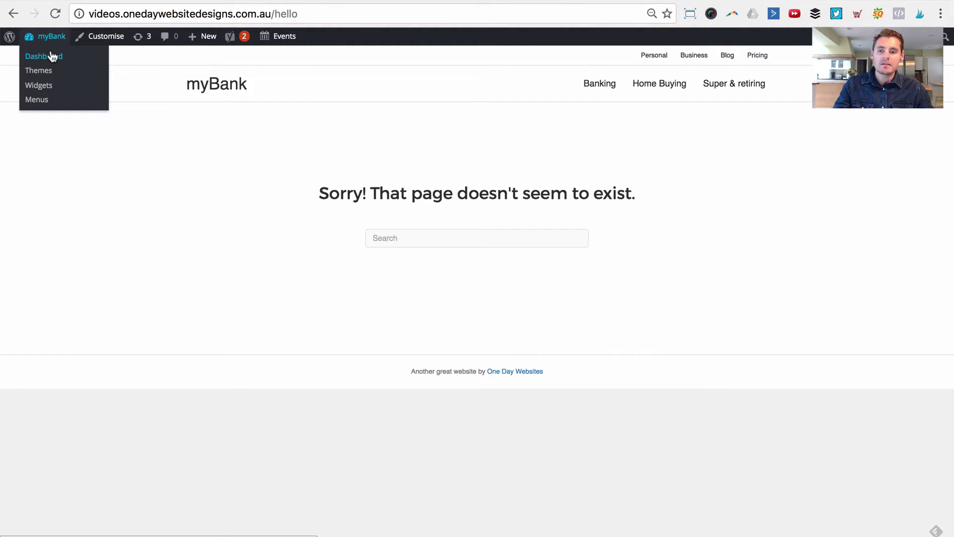
click(202, 193)
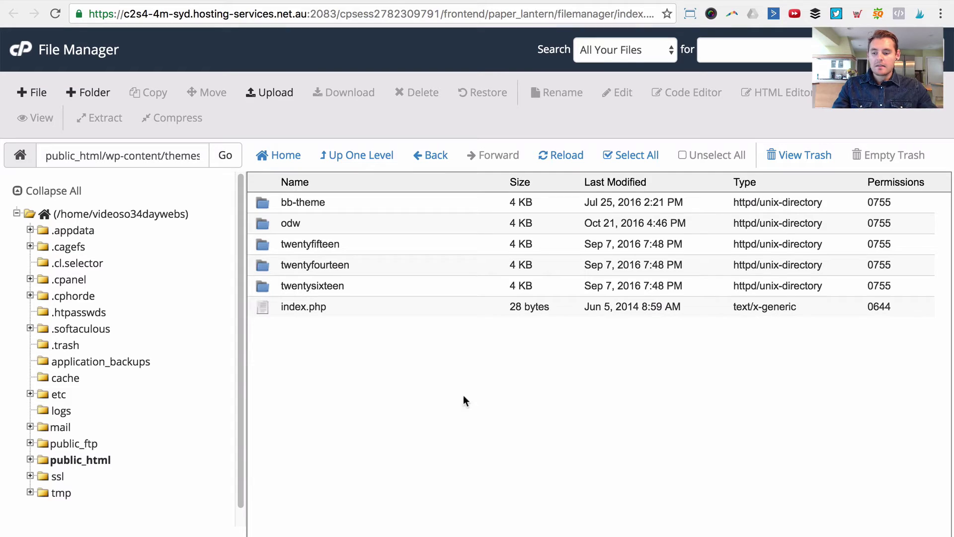
Step: In the cPanel File Manager, open the odw child theme folder and locate its style.css and single.php files
click(370, 204)
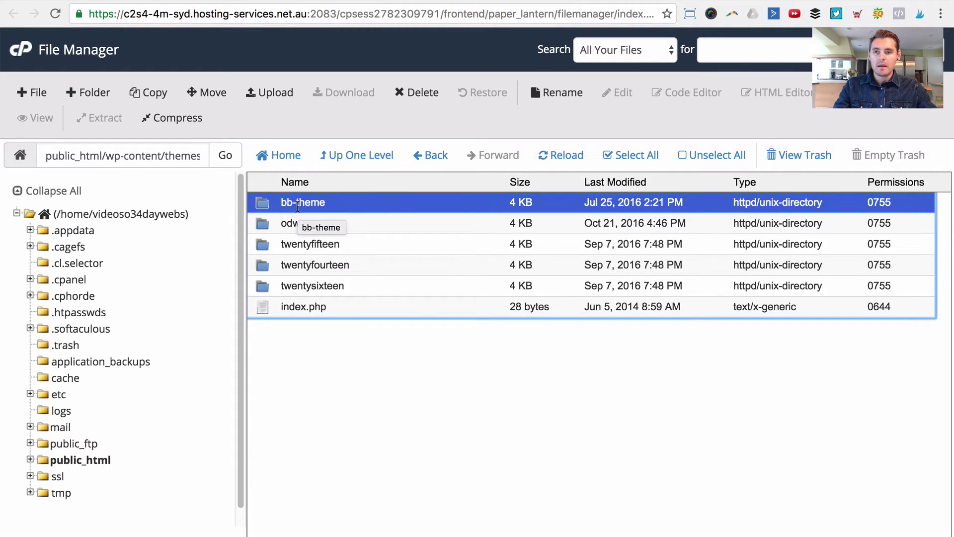
click(301, 223)
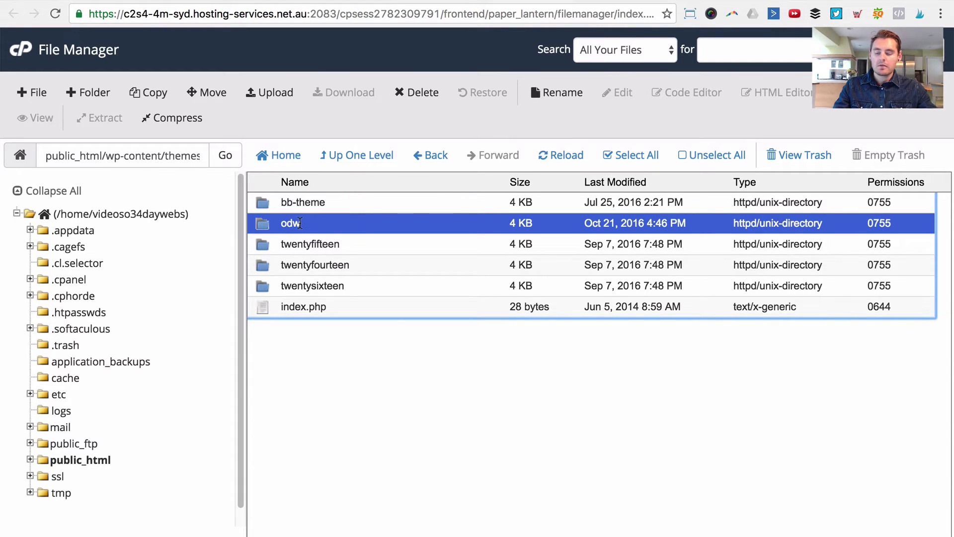
double_click(320, 223)
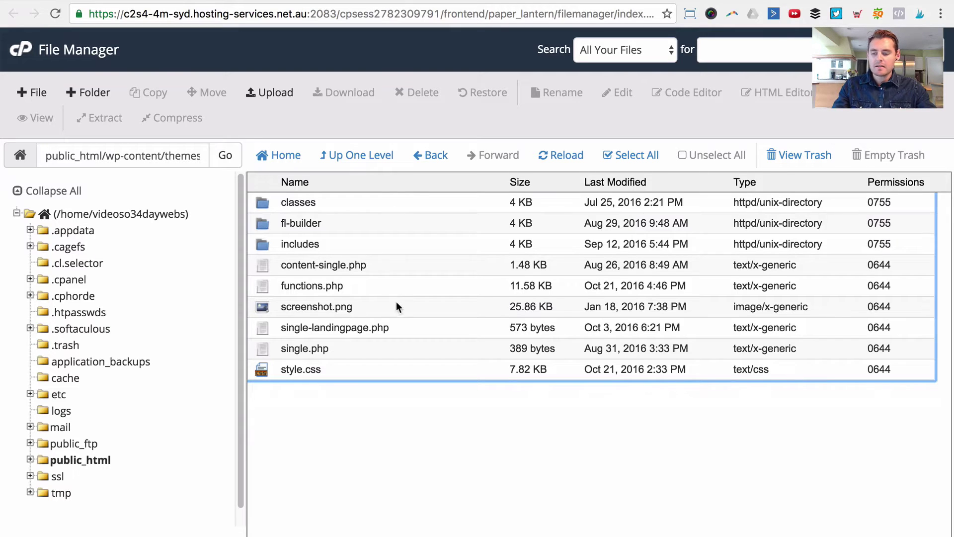
click(386, 361)
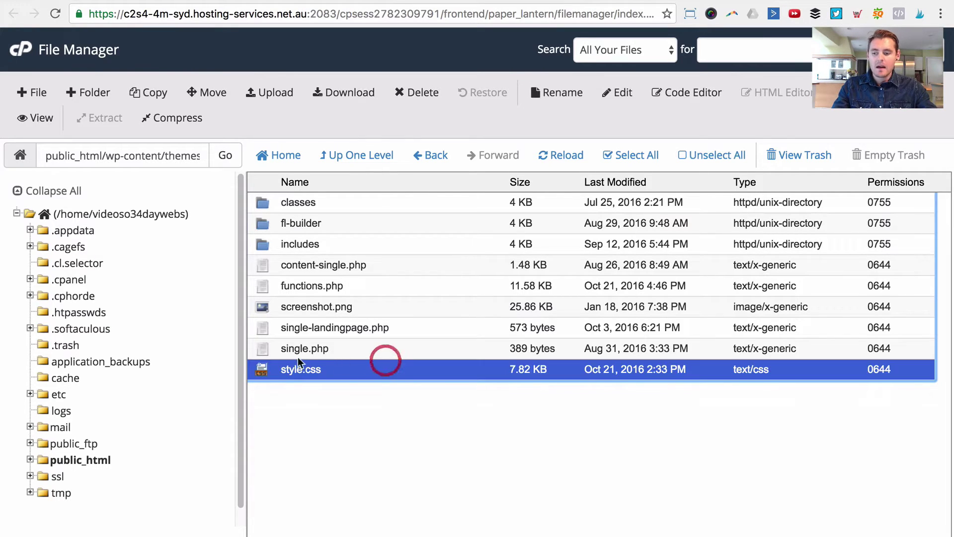
click(331, 349)
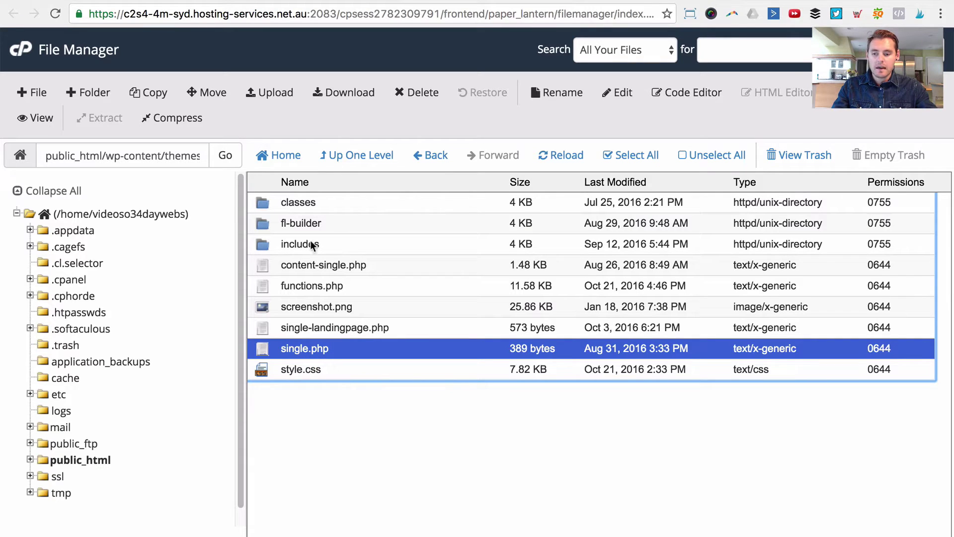
Step: Locate single.php in the parent bb-theme folder and return to the themes folder
click(359, 160)
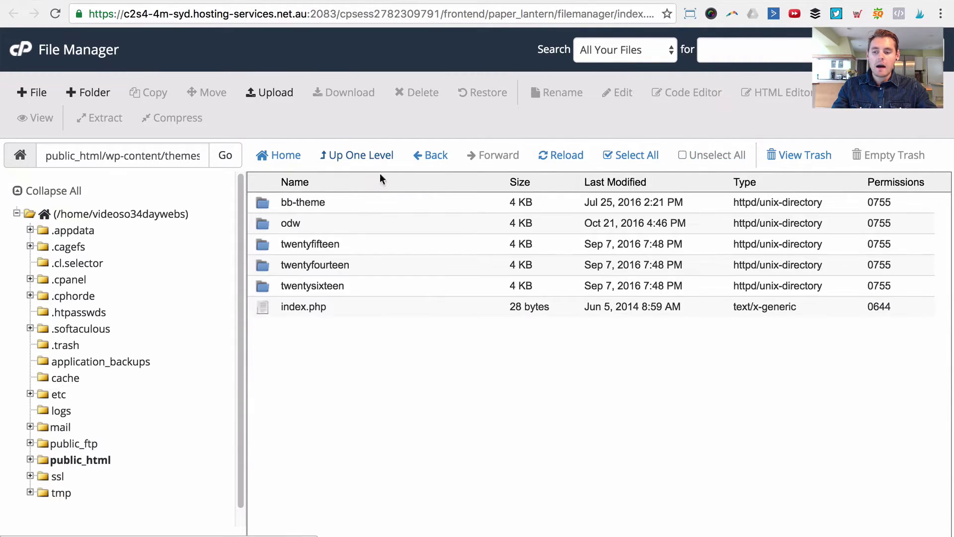
click(305, 201)
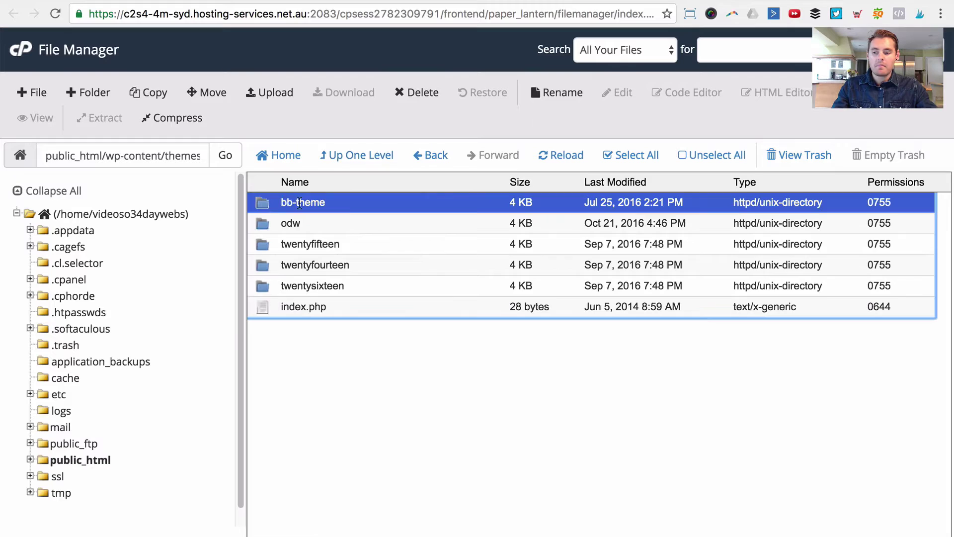
double_click(346, 203)
scroll(362, 328, down, 5)
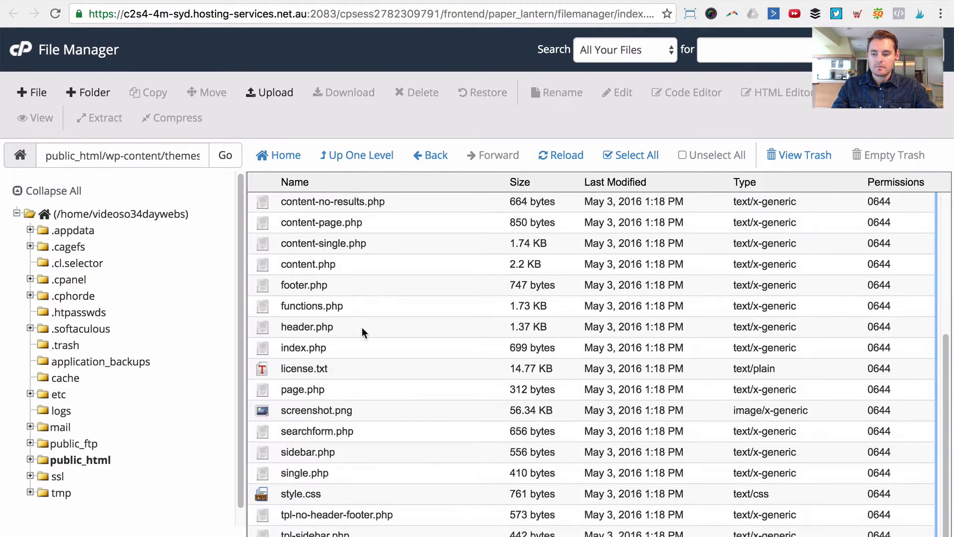
click(349, 473)
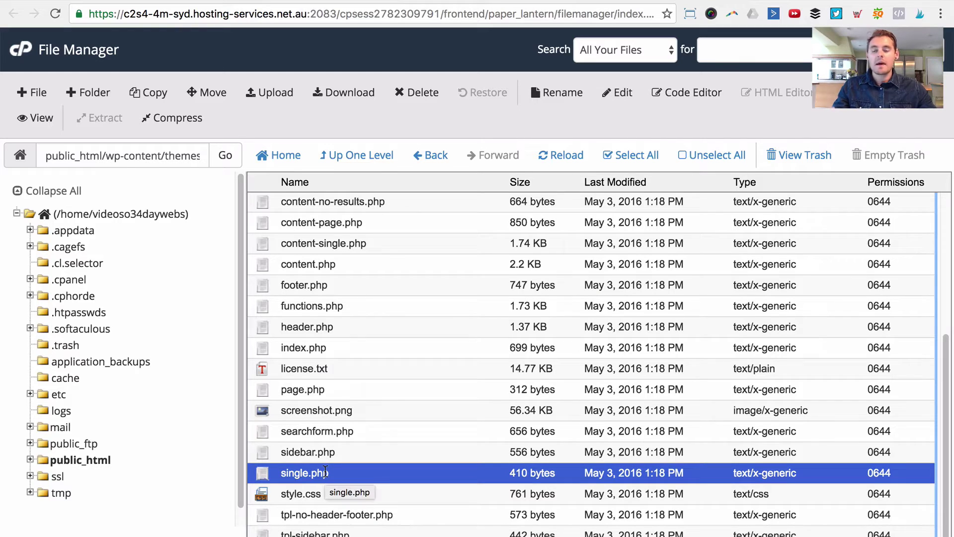
click(385, 154)
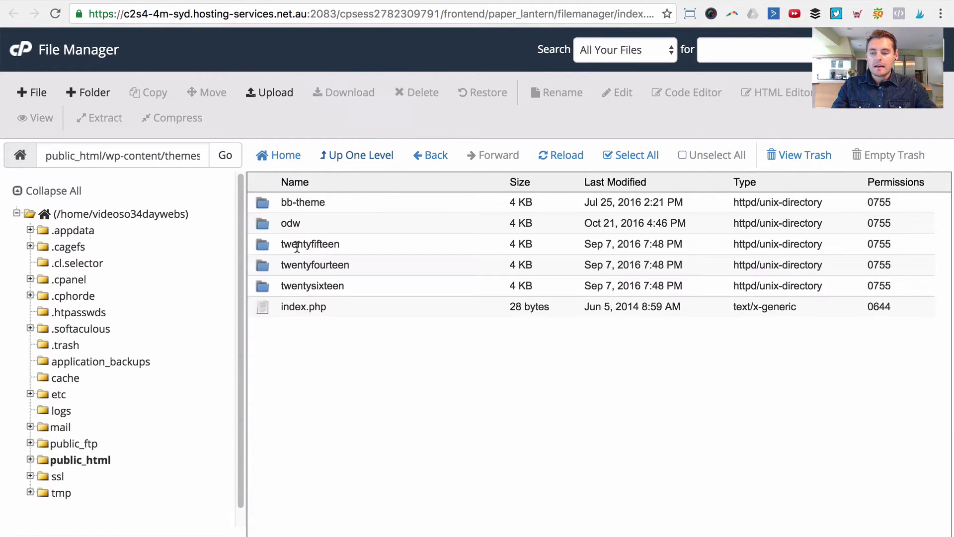
click(286, 221)
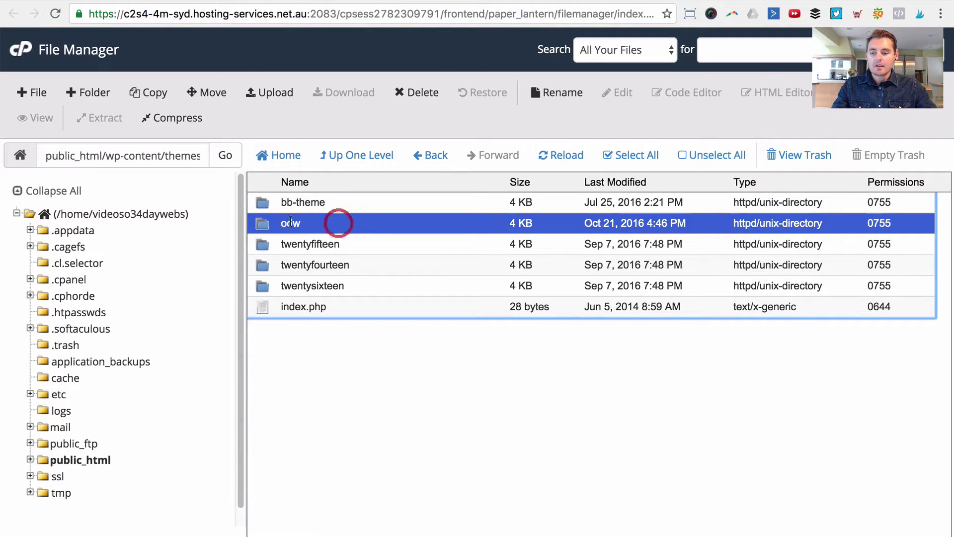
click(361, 202)
click(282, 225)
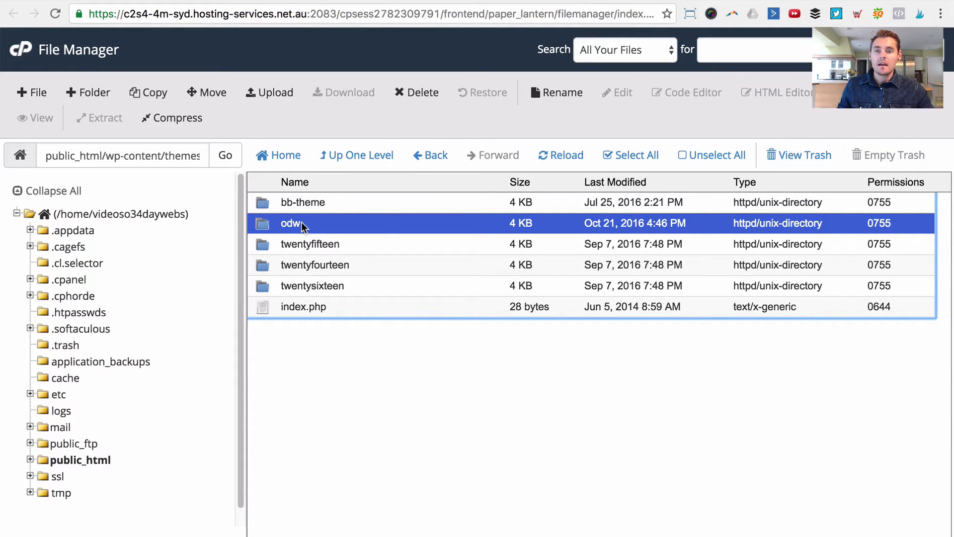
click(324, 202)
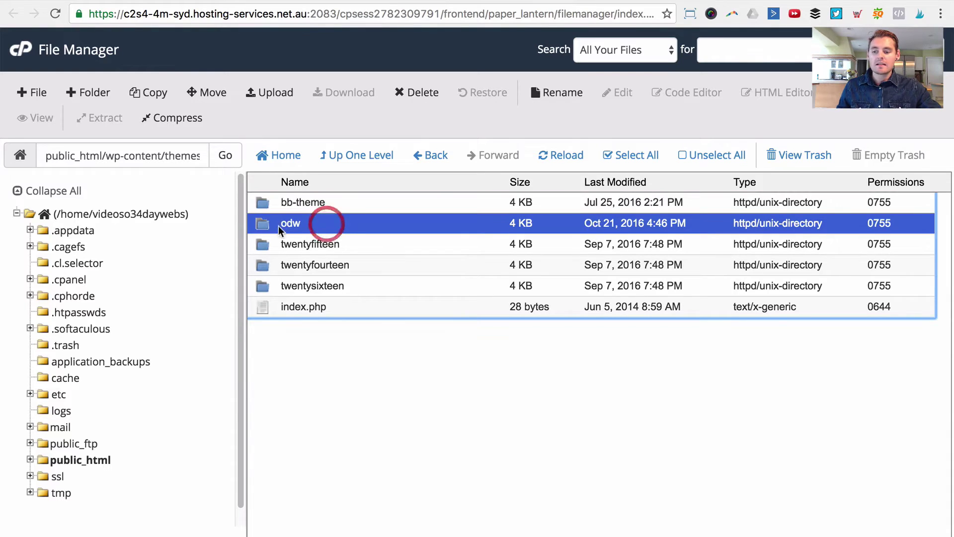
click(291, 224)
click(356, 206)
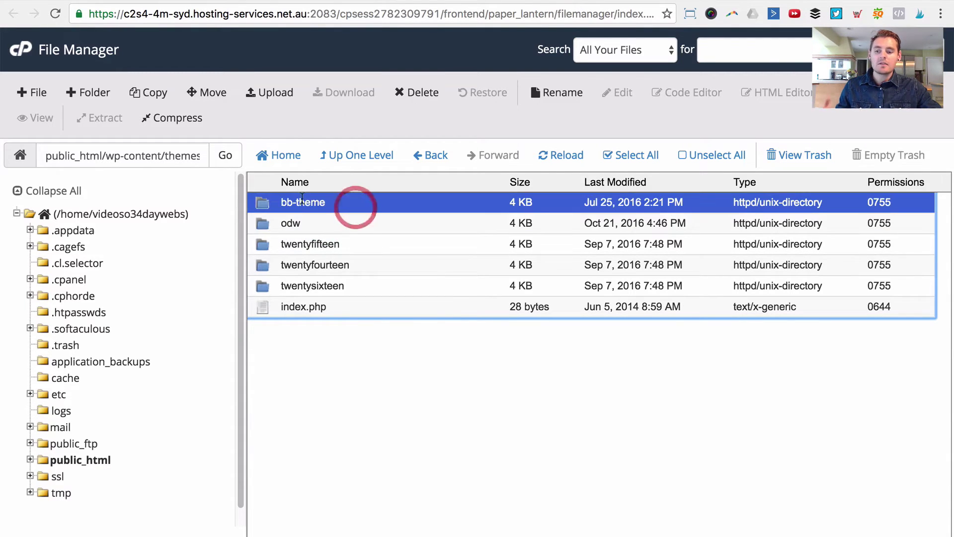
click(310, 199)
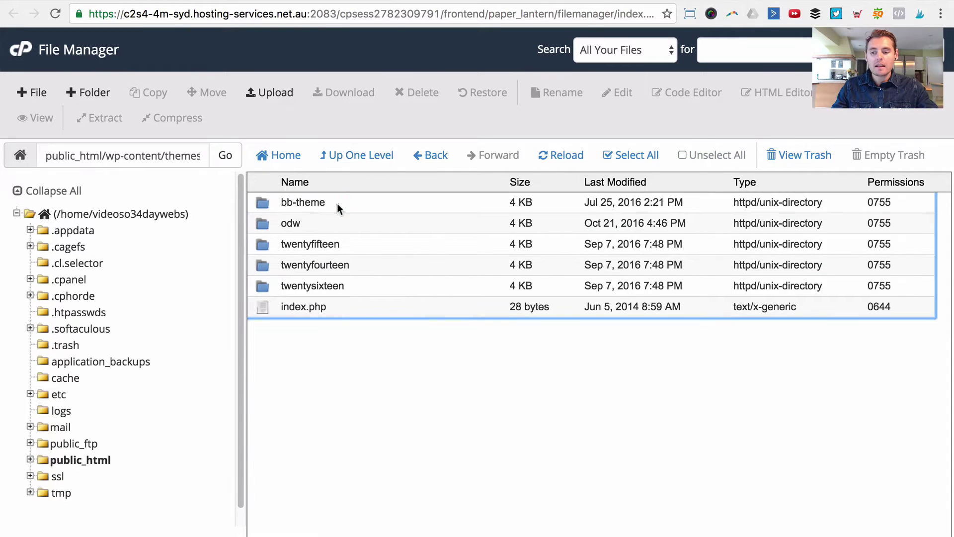
Step: Open the parent bb-theme folder and locate the 404.php template
click(354, 205)
double_click(354, 204)
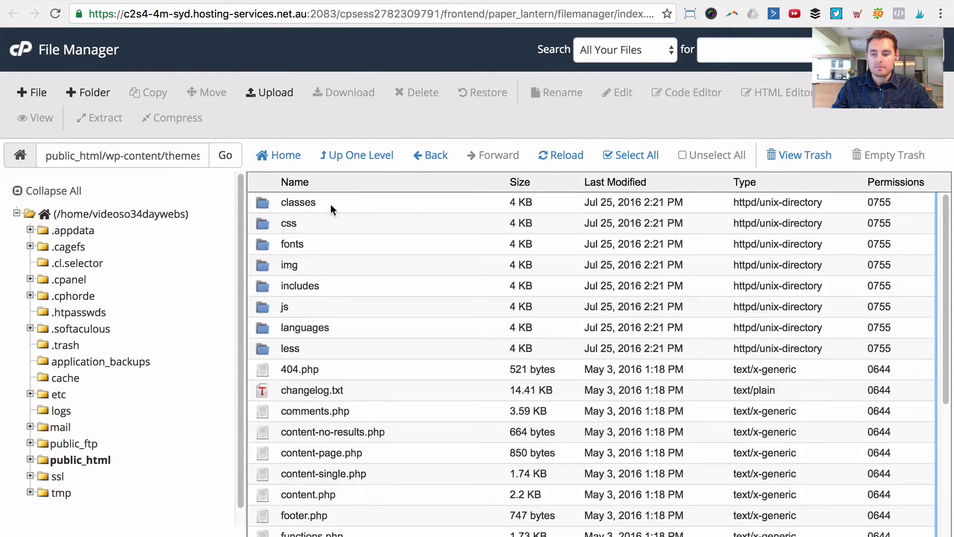
scroll(342, 337, down, 1)
click(339, 340)
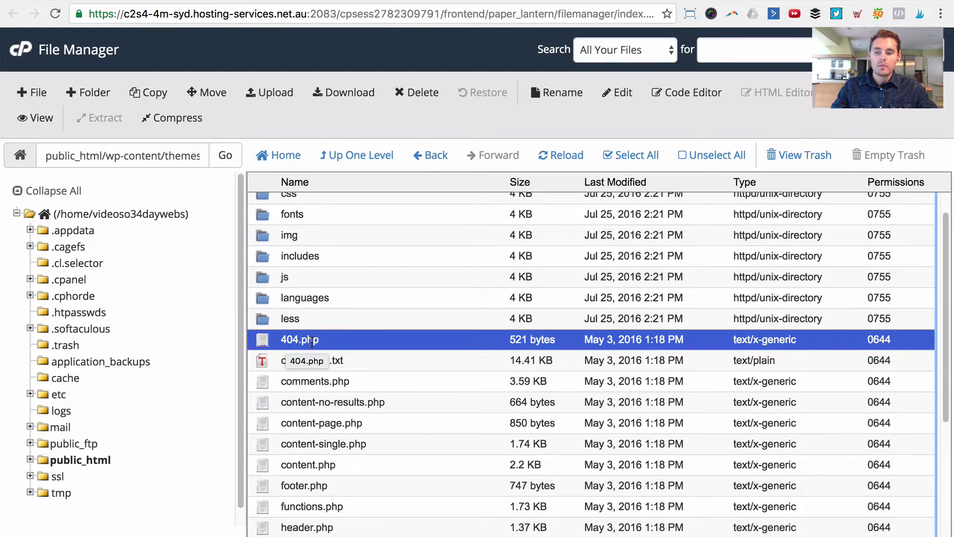
Step: Review the site's 404 page in the browser and check the odw theme folder for a 404.php file
click(627, 1)
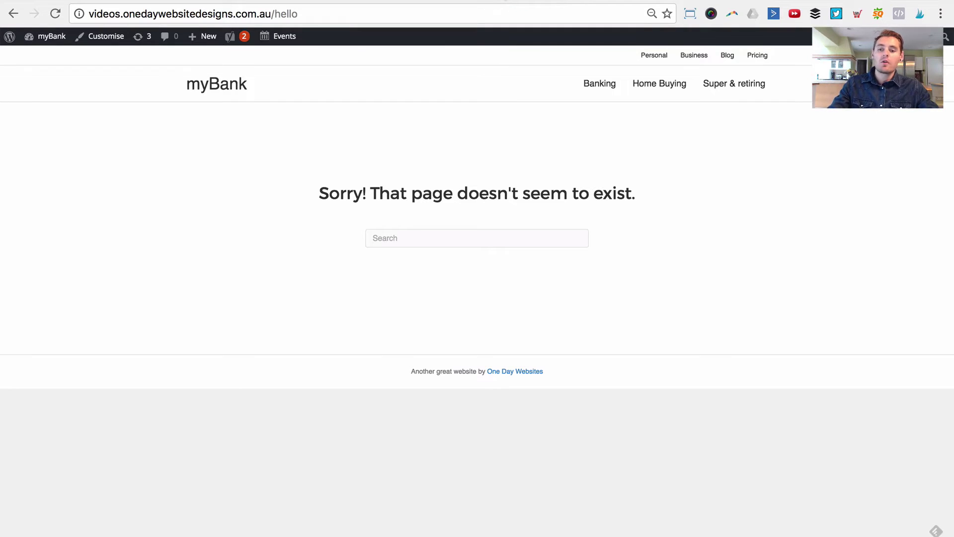
click(502, 0)
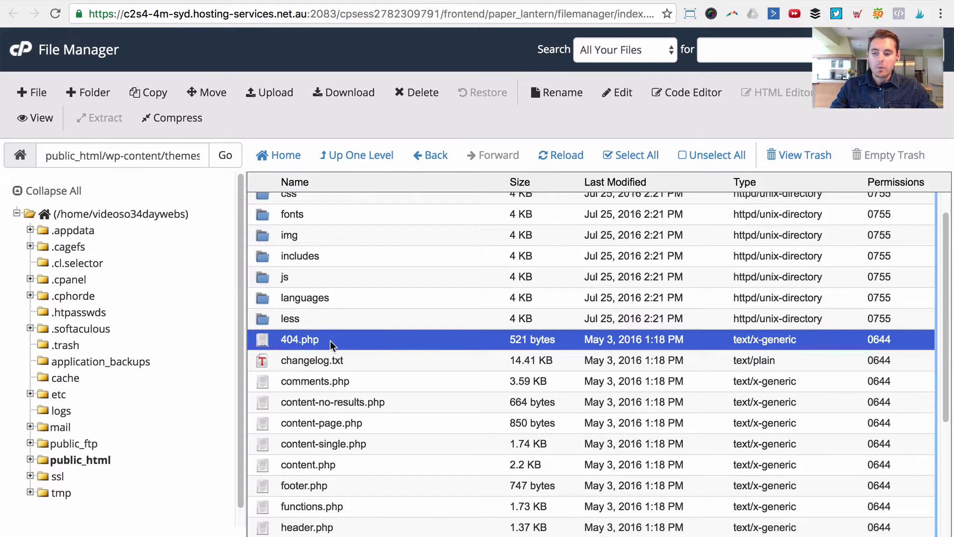
click(365, 155)
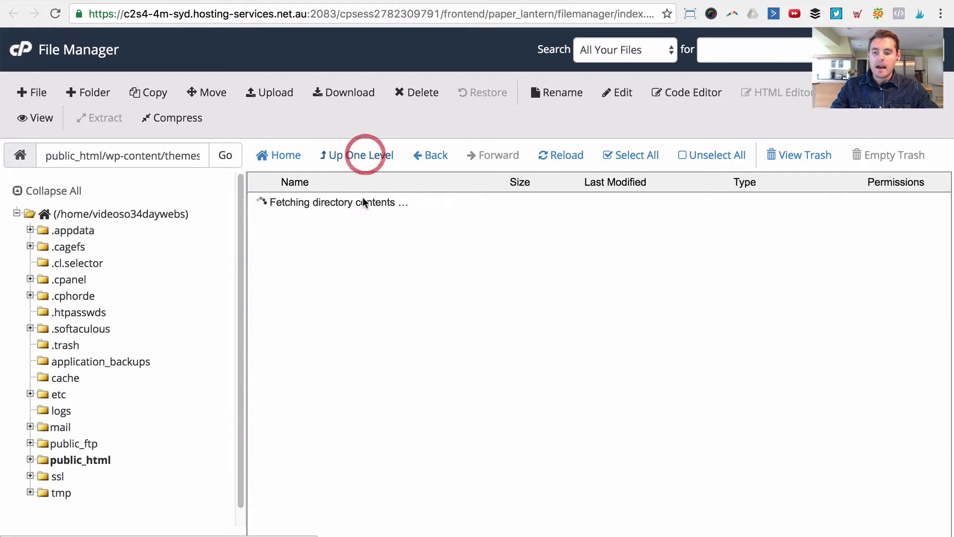
double_click(346, 223)
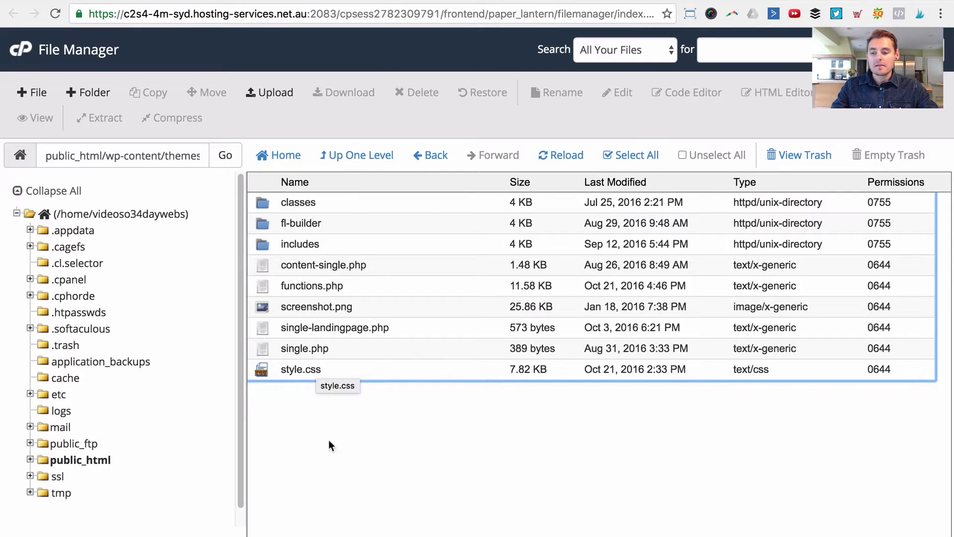
Step: Copy 404.php from the parent bb-theme folder to /public_html/wp-content/themes/odw
click(379, 169)
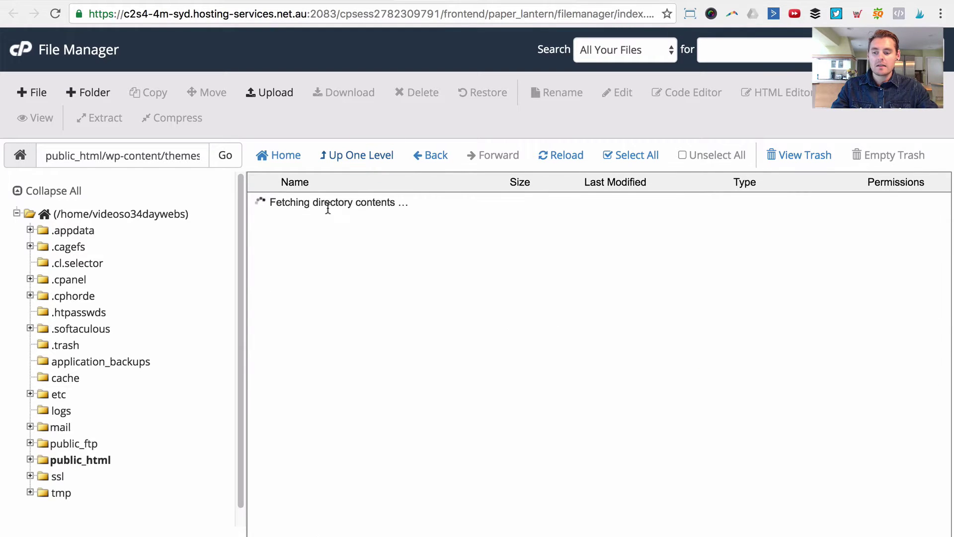
double_click(362, 207)
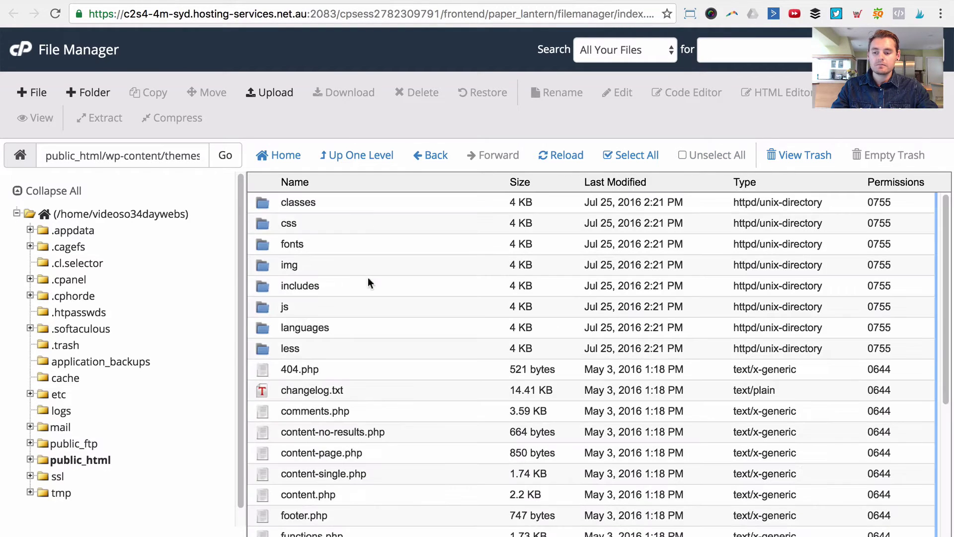
click(356, 373)
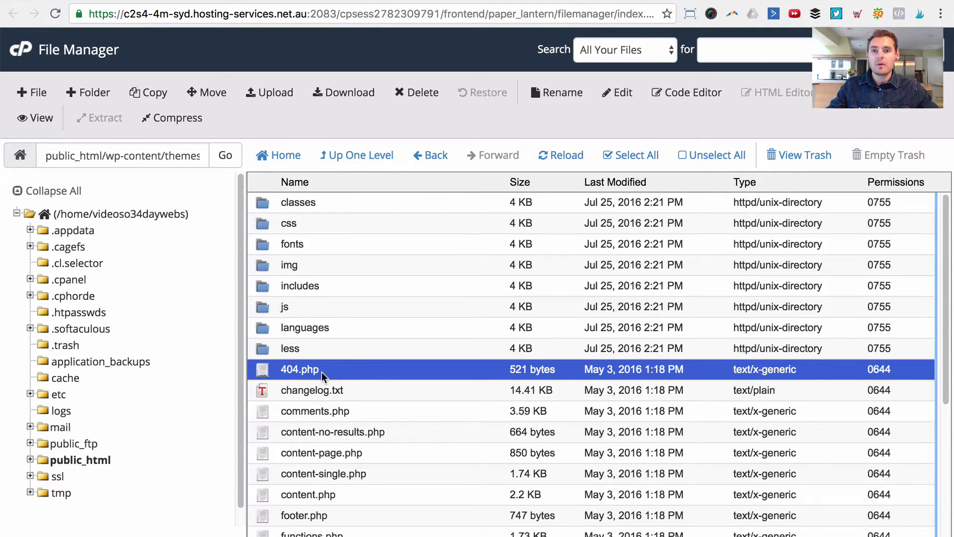
right_click(341, 373)
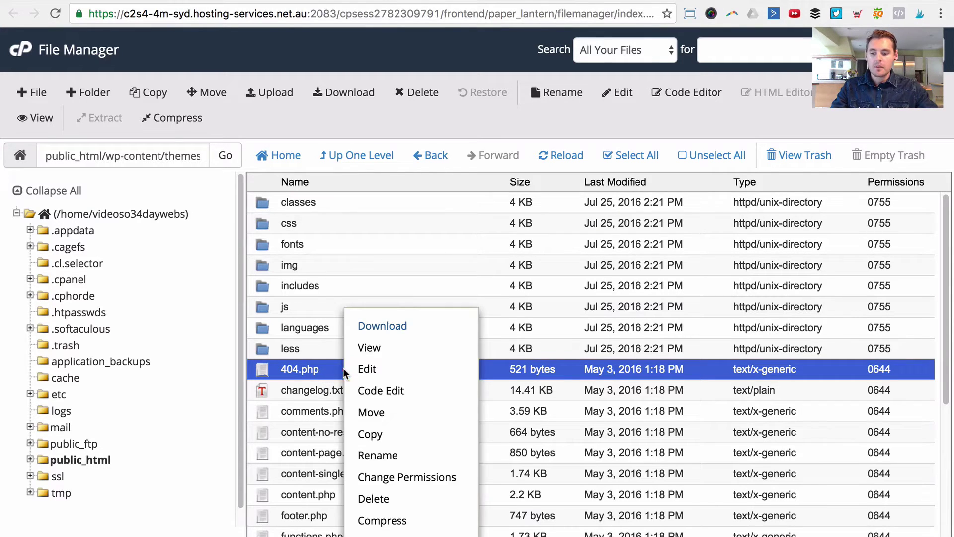
click(391, 433)
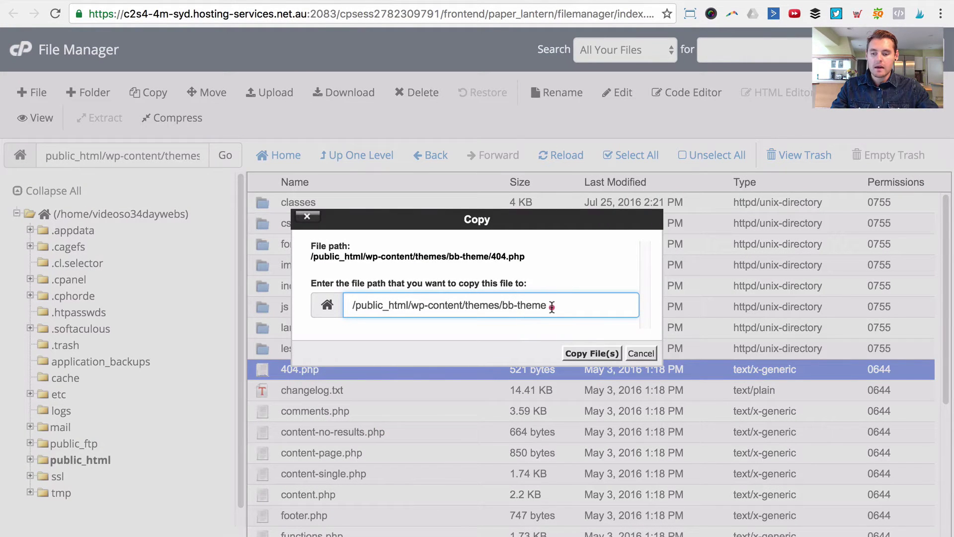
drag(548, 304, 502, 305)
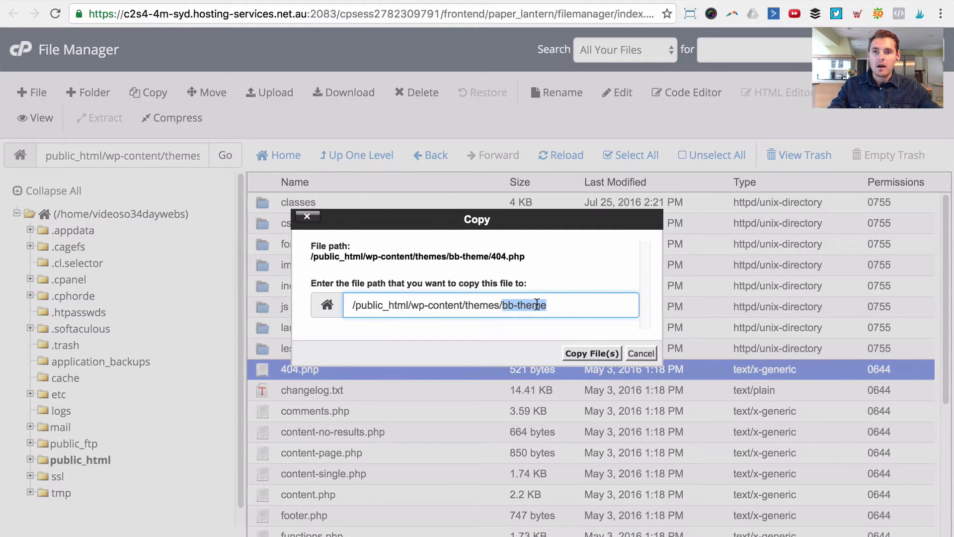
text(odw)
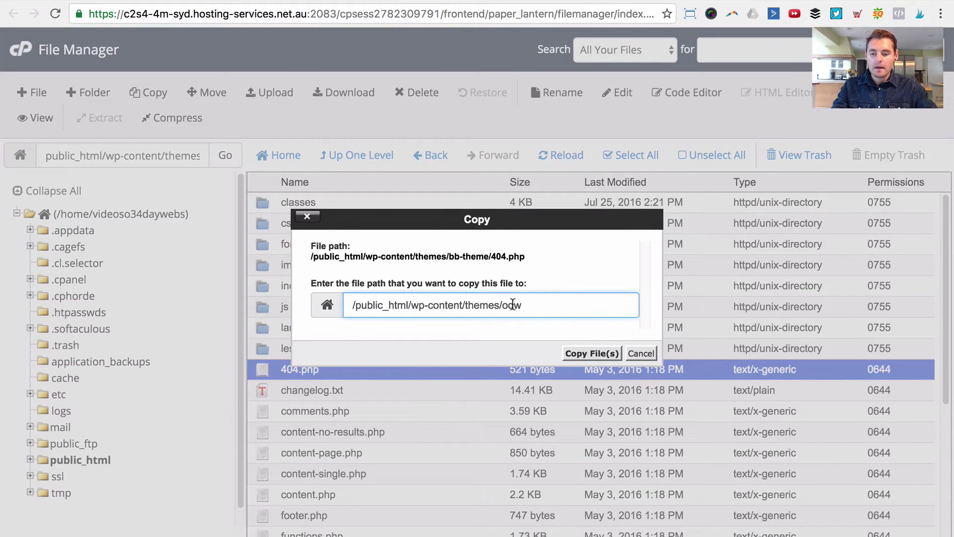
drag(541, 304, 509, 302)
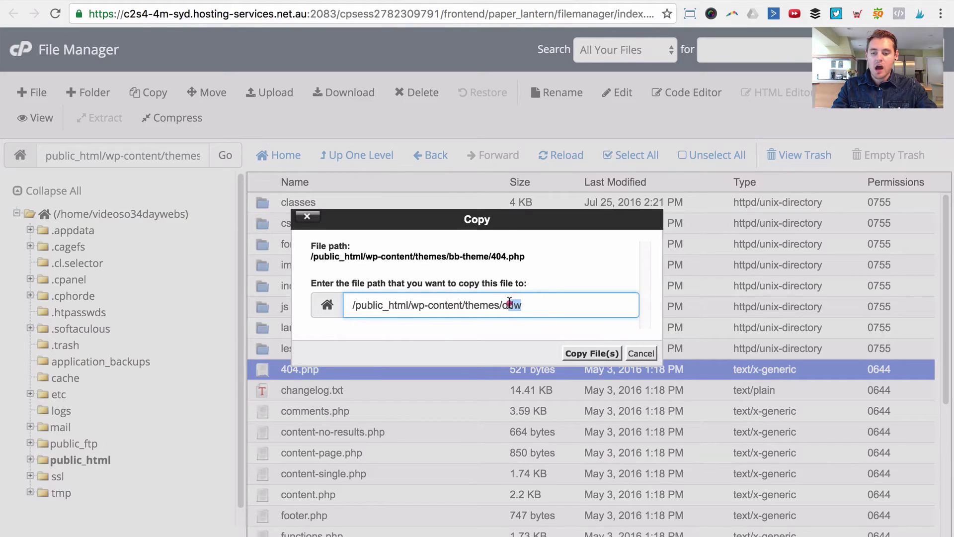
click(504, 303)
click(585, 356)
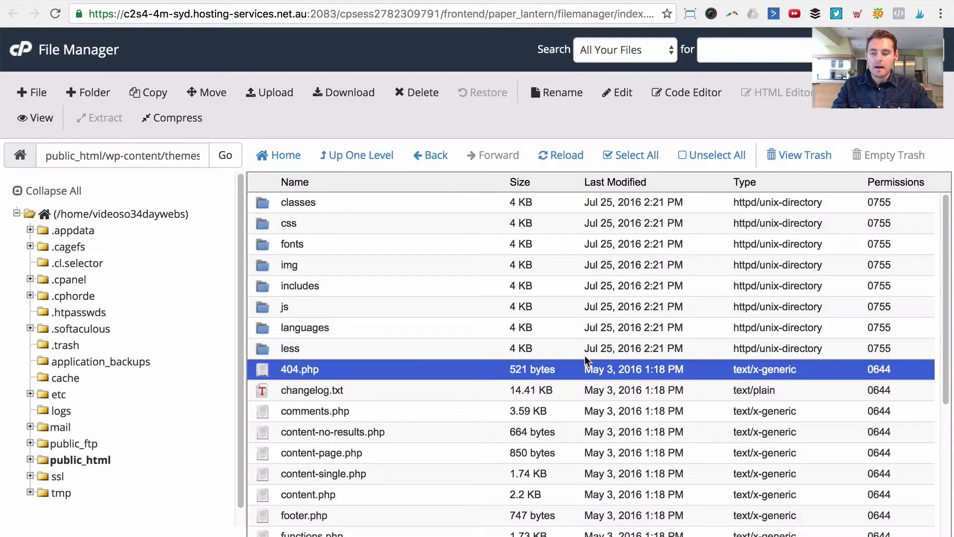
Step: Open the odw child theme folder and select the copied 404.php file
click(388, 160)
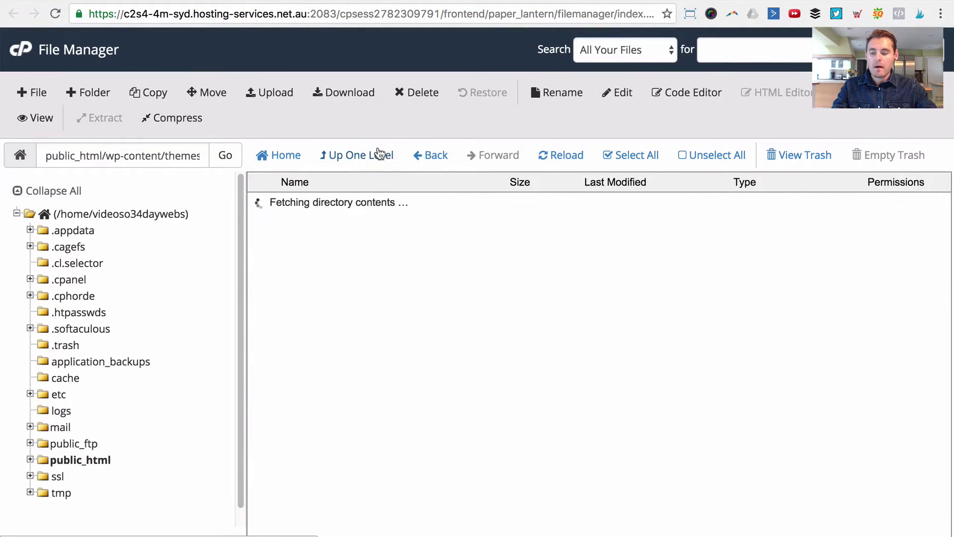
click(316, 224)
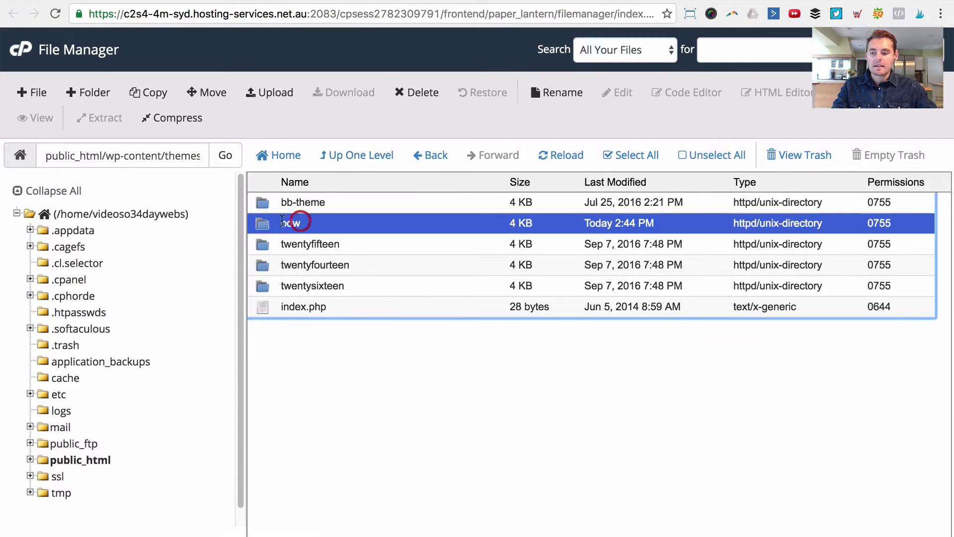
double_click(315, 223)
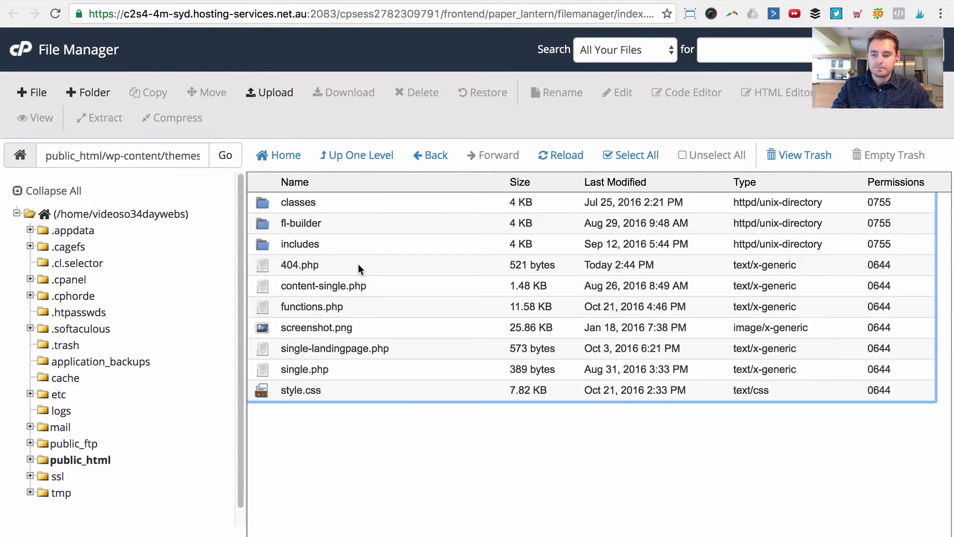
click(358, 264)
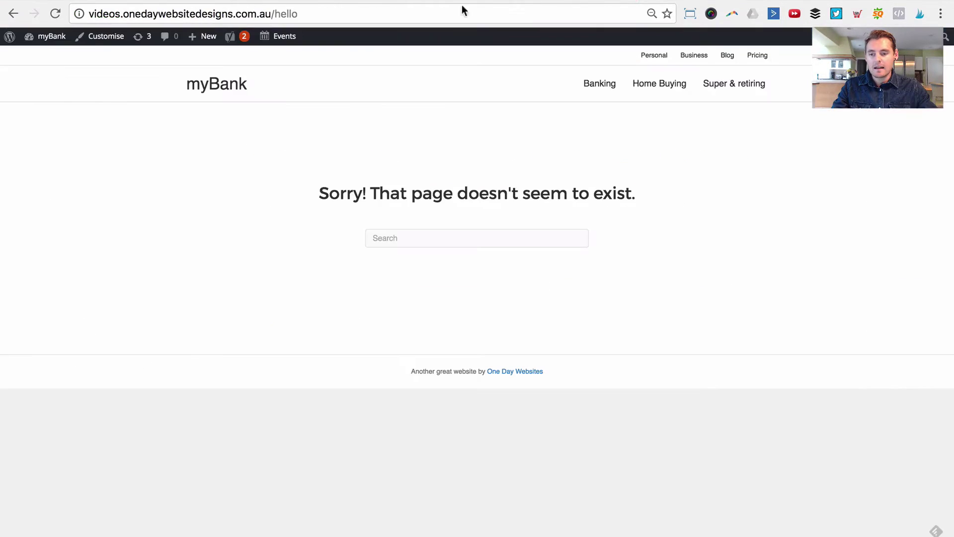
Step: Reload the site's nonexistent /hello address to check the 404 page, and return to the File Manager
click(452, 11)
key(Return)
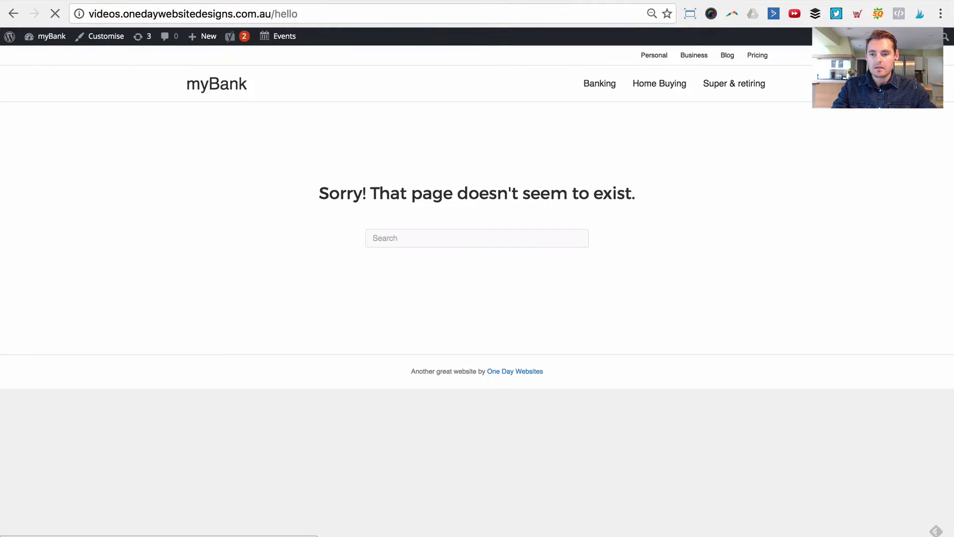
drag(274, 13, 326, 14)
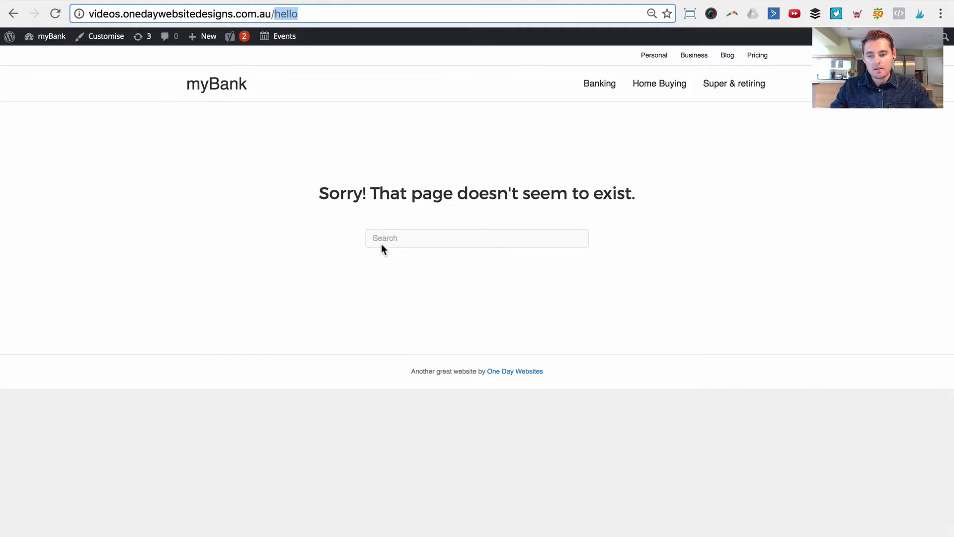
key(ctrl+Tab)
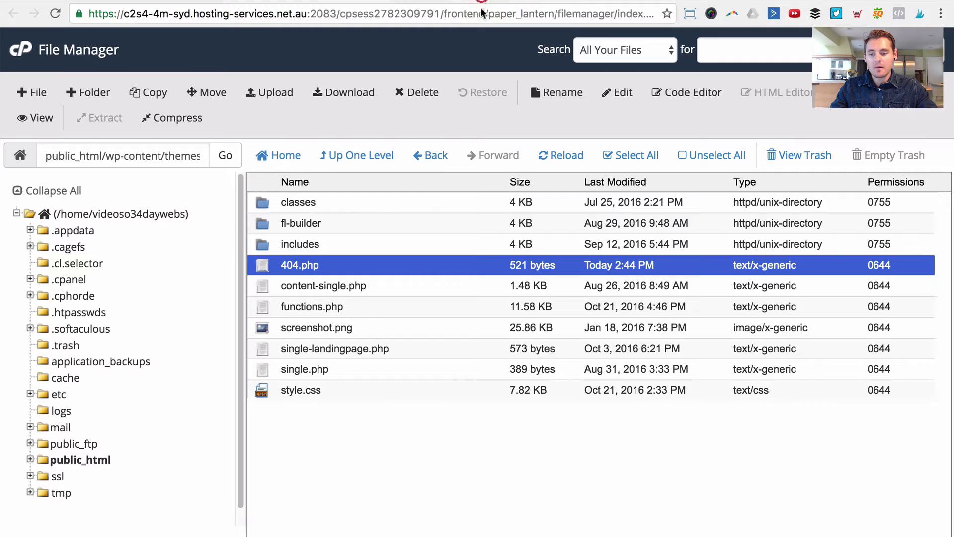
Step: Open the odw theme's 404.php for code editing, keeping the offered encoding
right_click(329, 269)
click(368, 347)
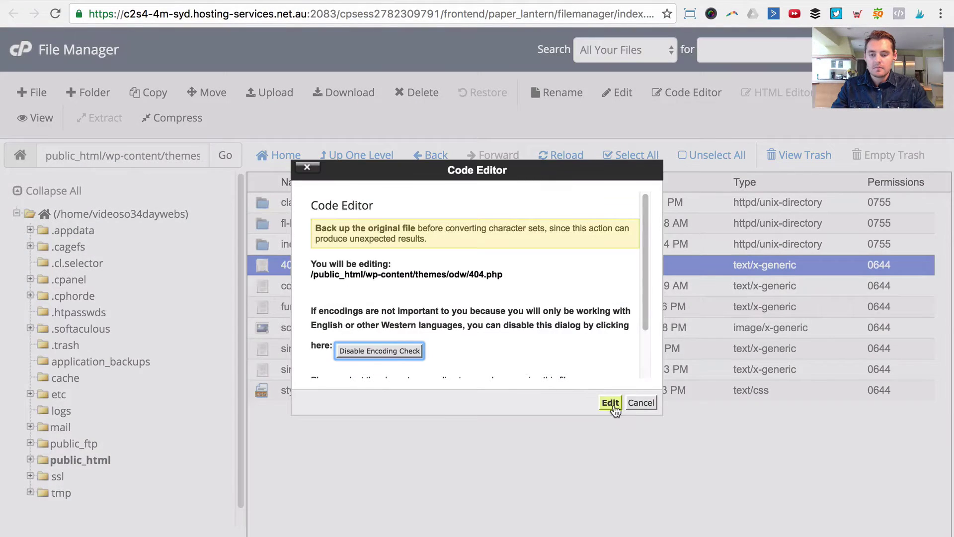
click(616, 401)
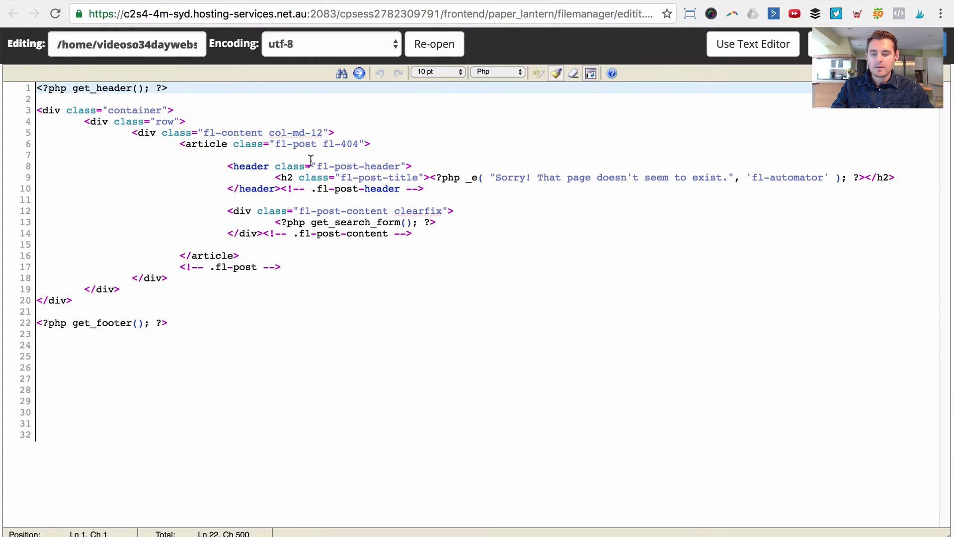
Step: Compare the h2 message on line 9 of 404.php with the heading on the live 404 page
click(427, 162)
drag(513, 178, 693, 171)
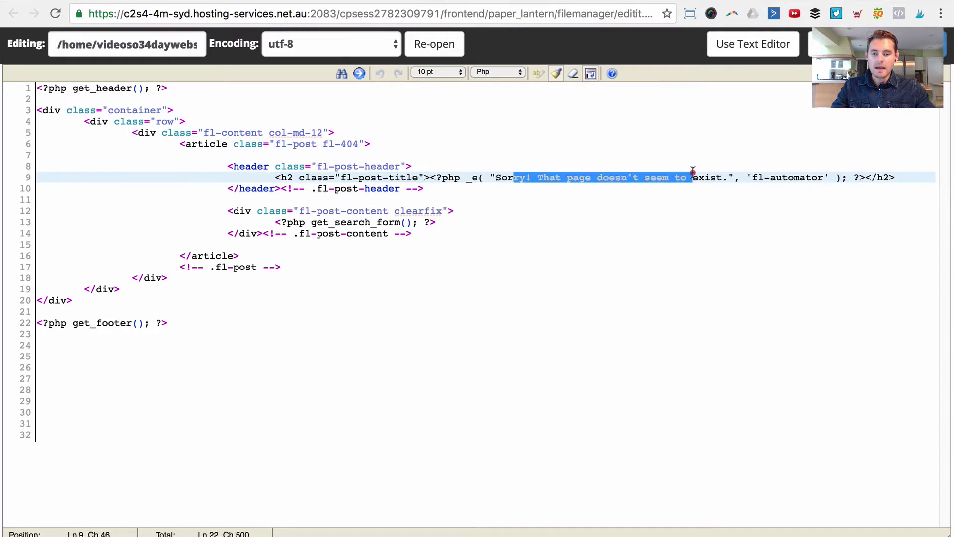
click(507, 0)
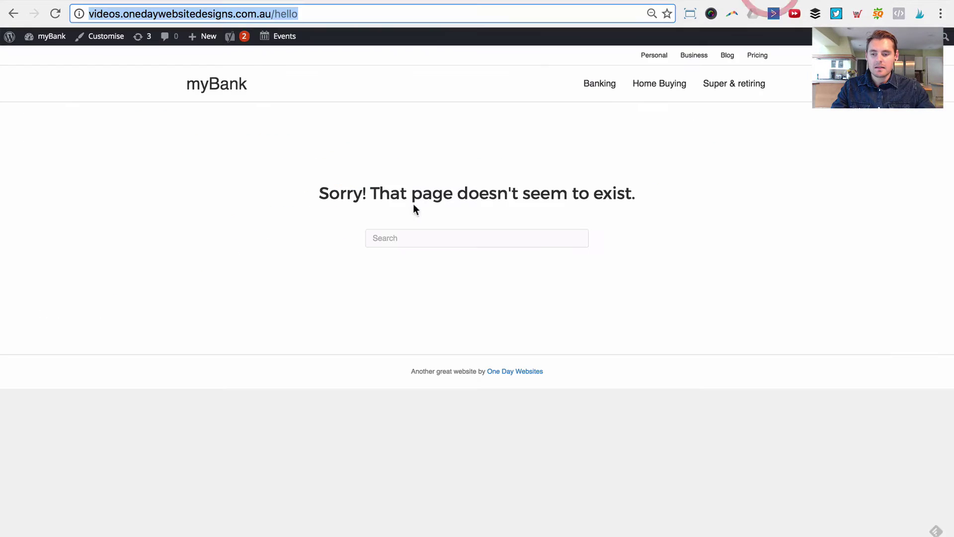
drag(366, 194, 660, 188)
click(616, 1)
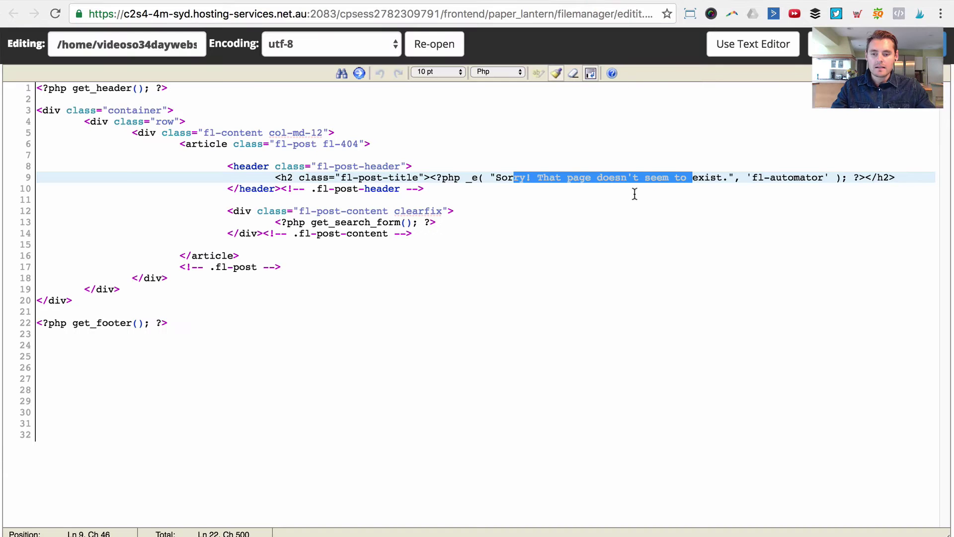
Step: Replace the wording of the h2 message on line 9 of 404.php with "Hello!" and save the file
click(643, 176)
click(723, 175)
click(687, 176)
drag(721, 177, 497, 176)
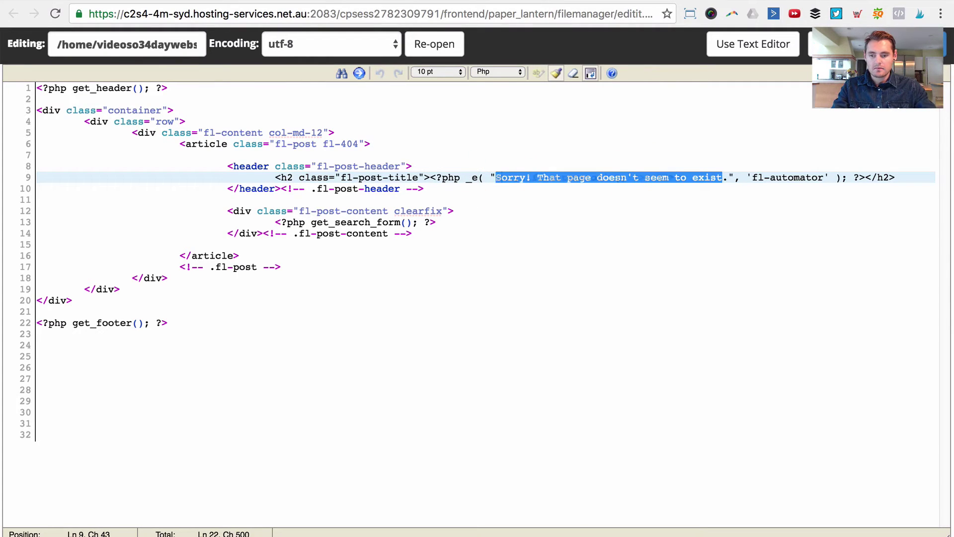
text(Hello!)
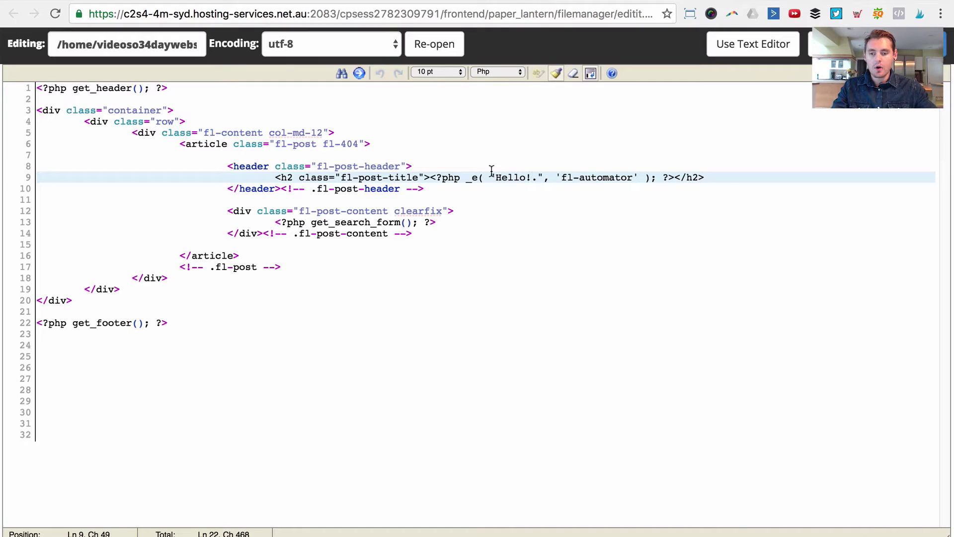
click(902, 44)
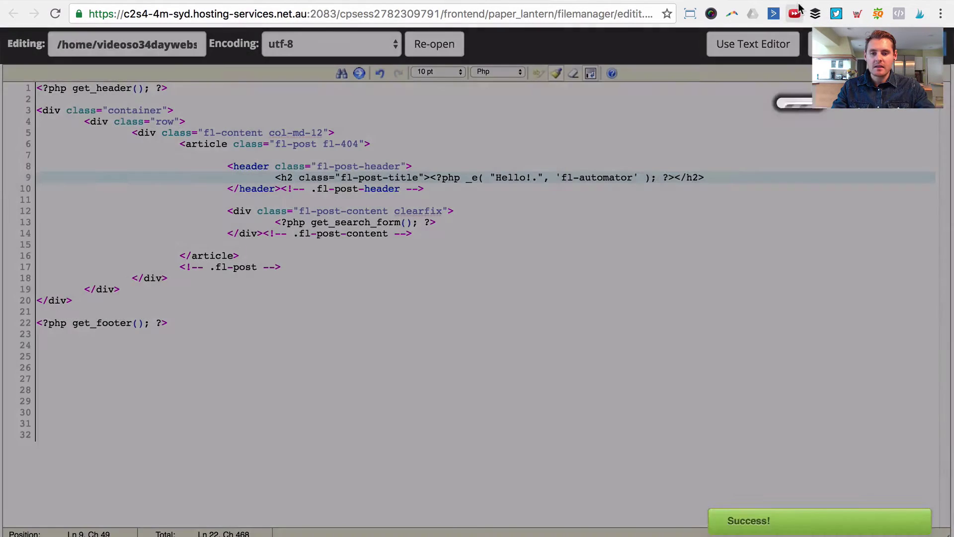
Step: Reload the live 404 page and check its heading against the edited template code
click(785, 1)
click(56, 12)
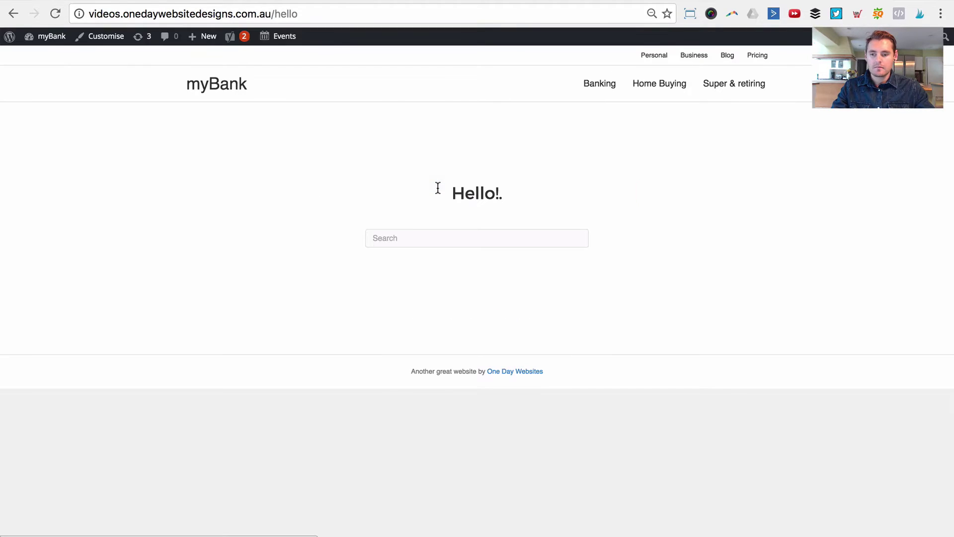
click(650, 3)
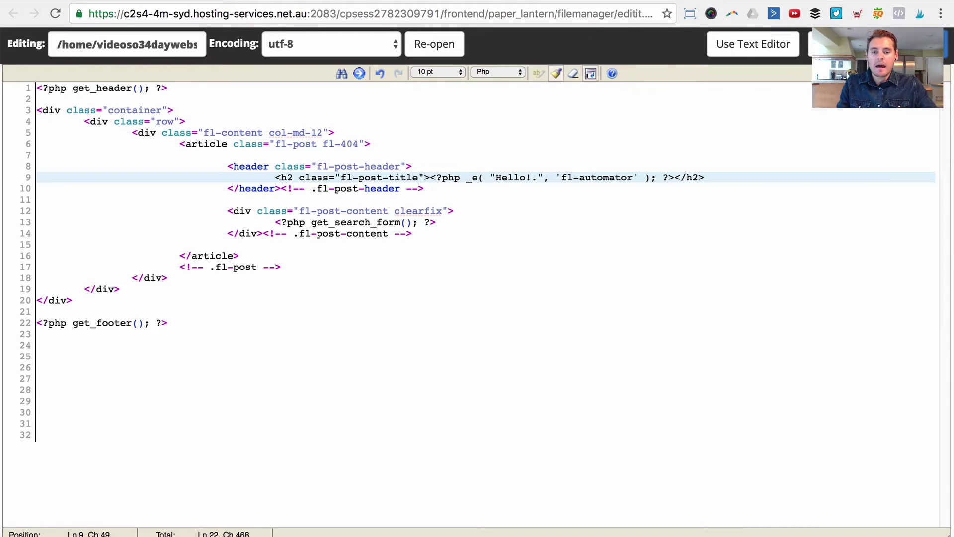
key(ctrl+Tab)
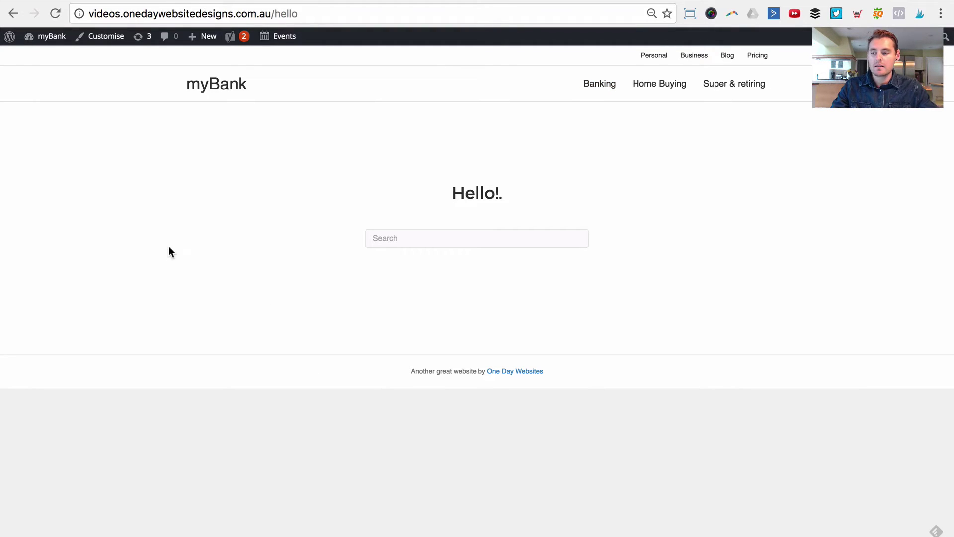
Step: In the WordPress admin, review the Page Builder's template settings and open the list of all templates
click(52, 36)
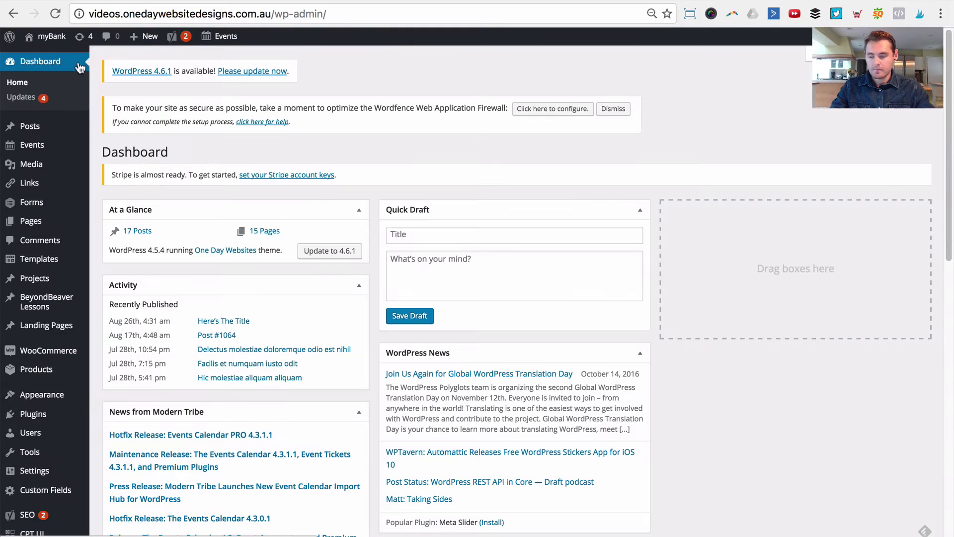
scroll(33, 149, down, 3)
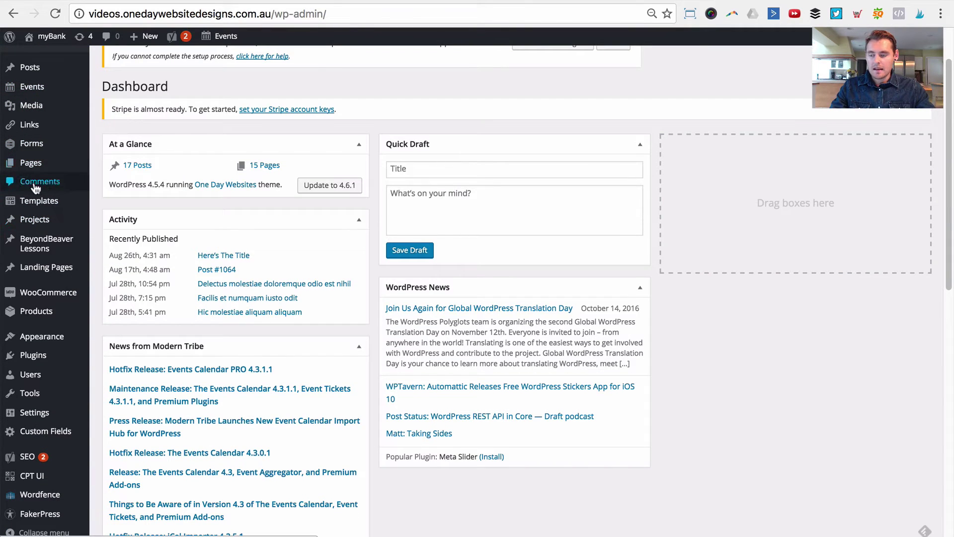
mouse_move(34, 206)
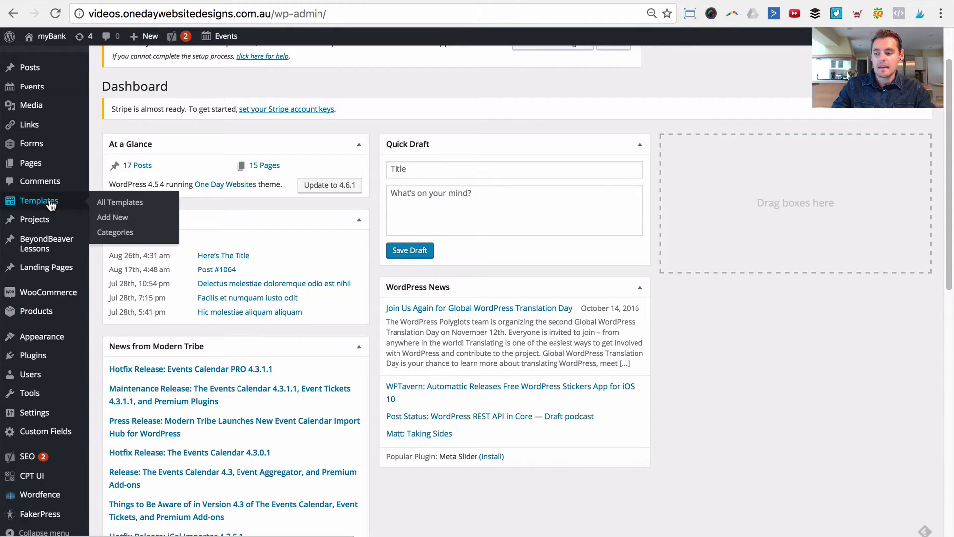
mouse_move(35, 417)
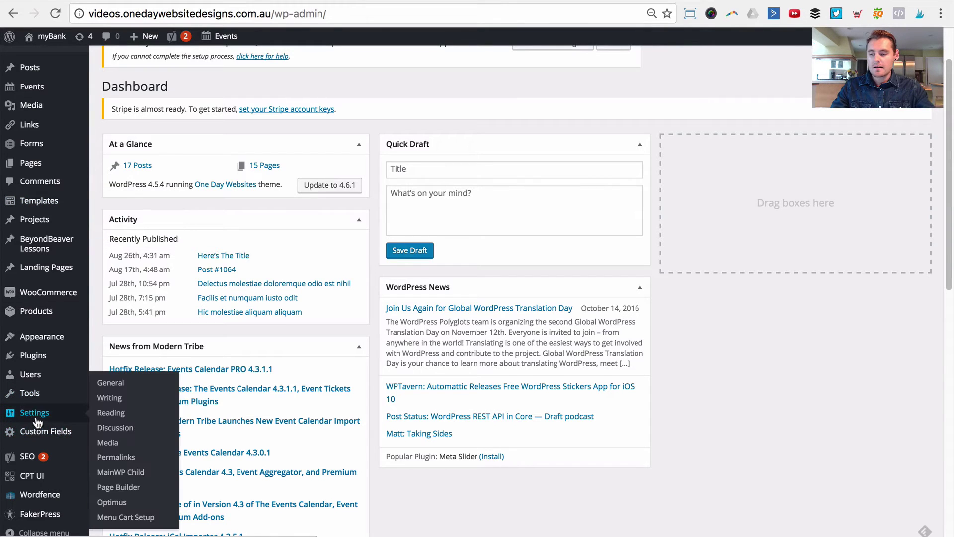
click(115, 488)
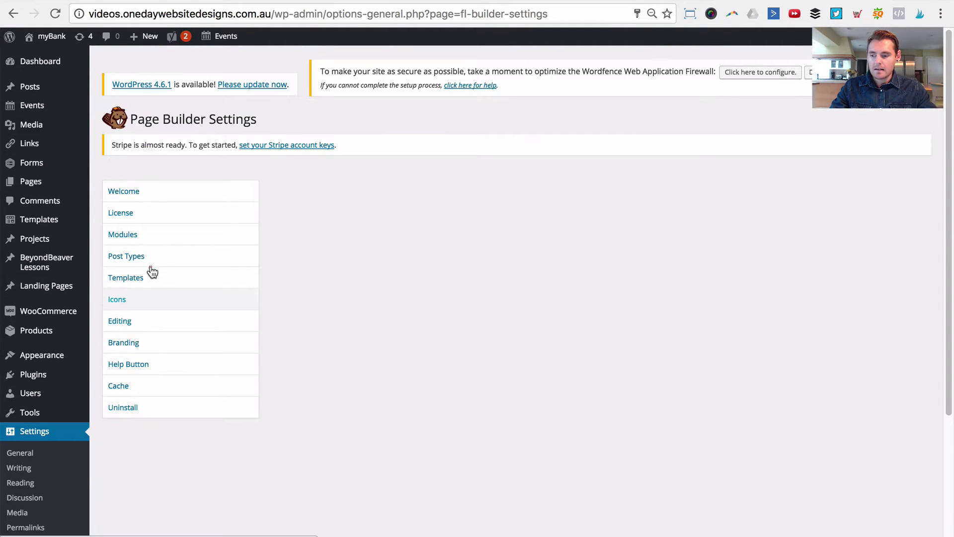
click(146, 276)
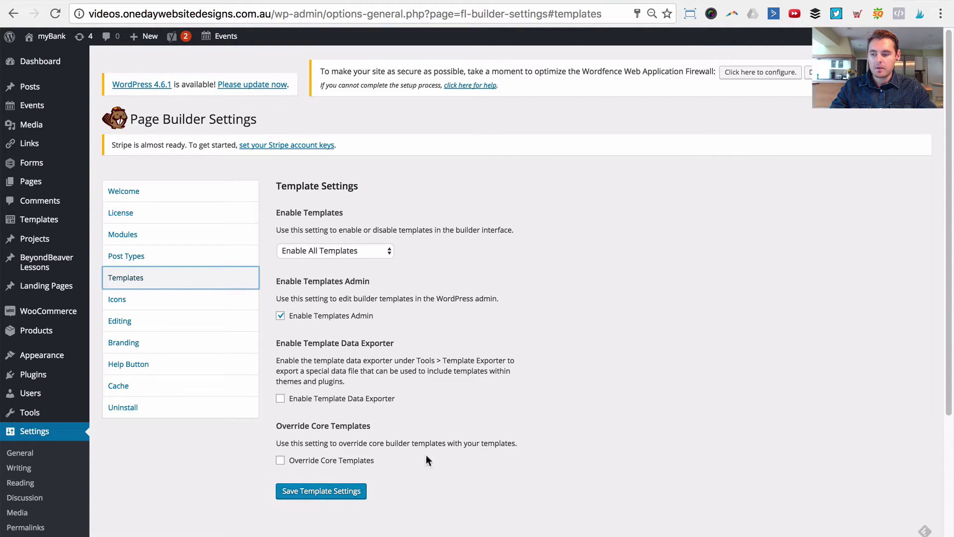
mouse_move(48, 223)
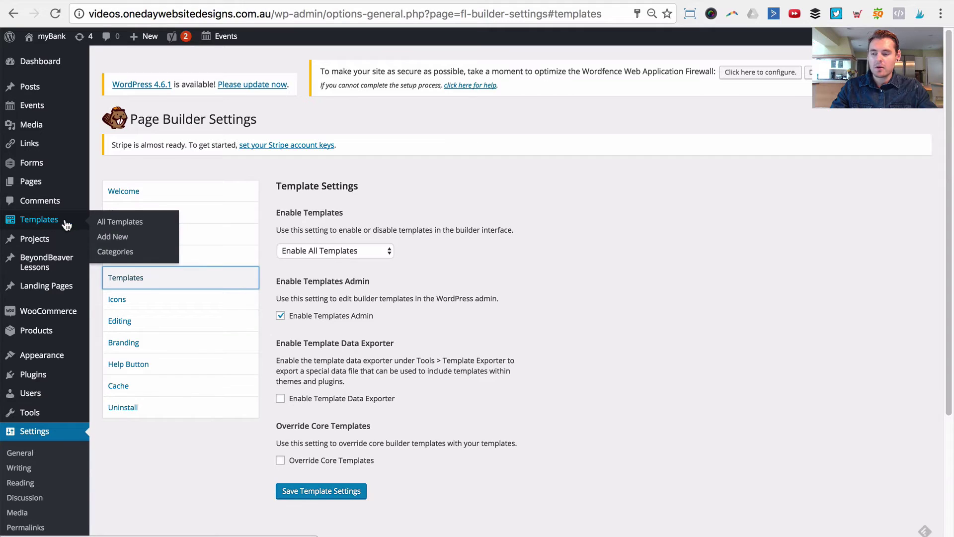
click(126, 222)
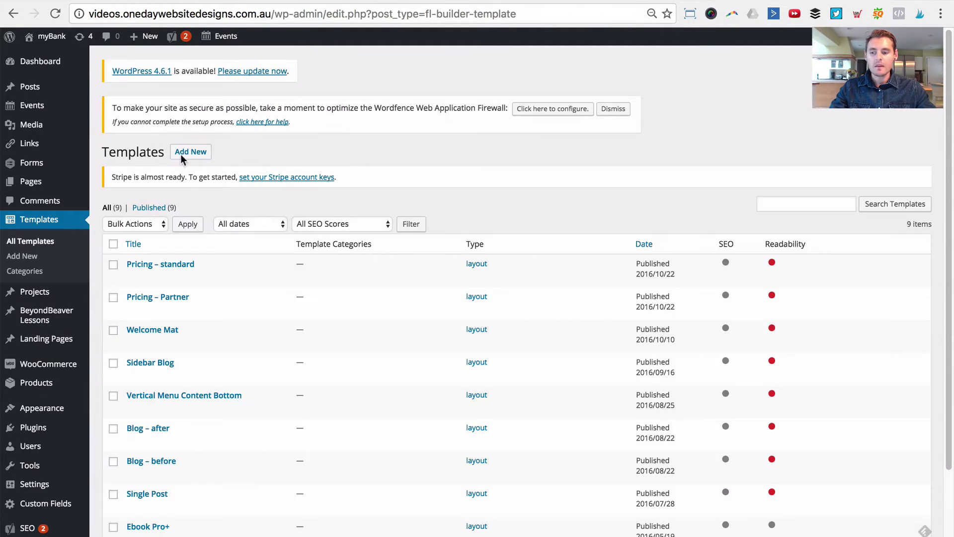
Step: Create and publish a new template titled "404 Error page", and launch the Page Builder on it
click(175, 146)
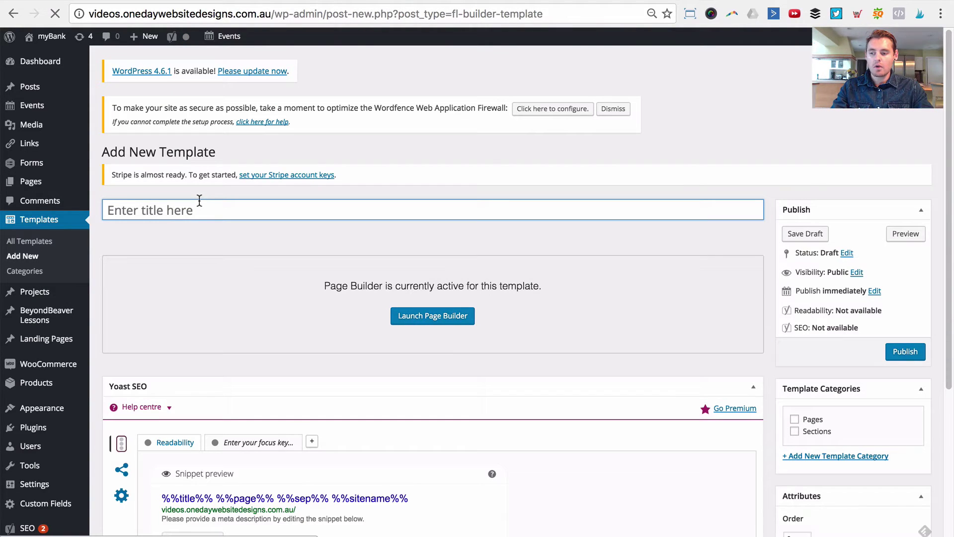
text(404 Error page)
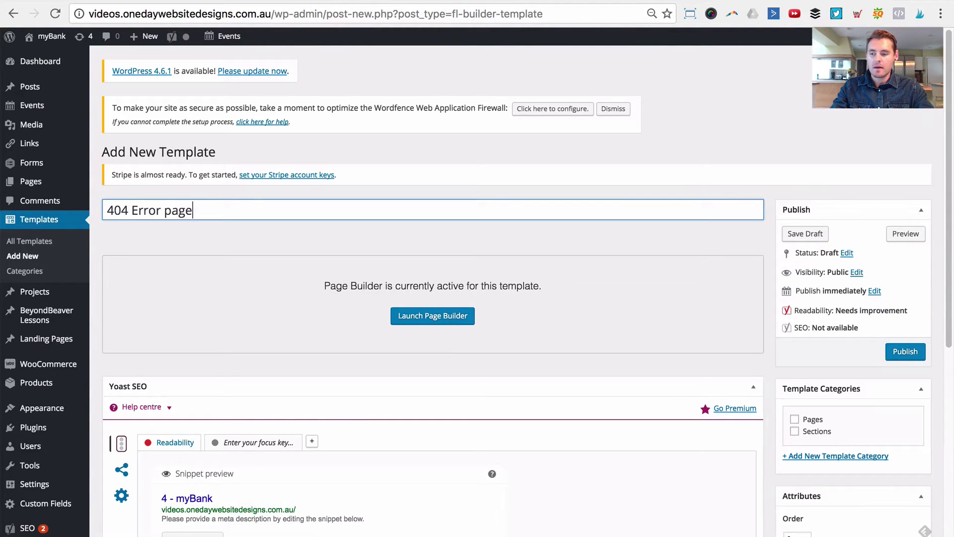
click(914, 351)
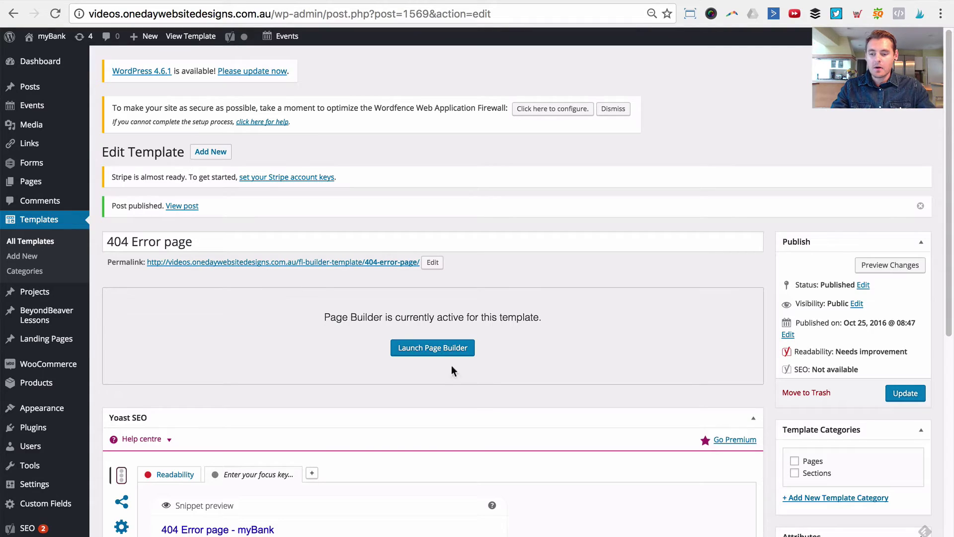
click(430, 349)
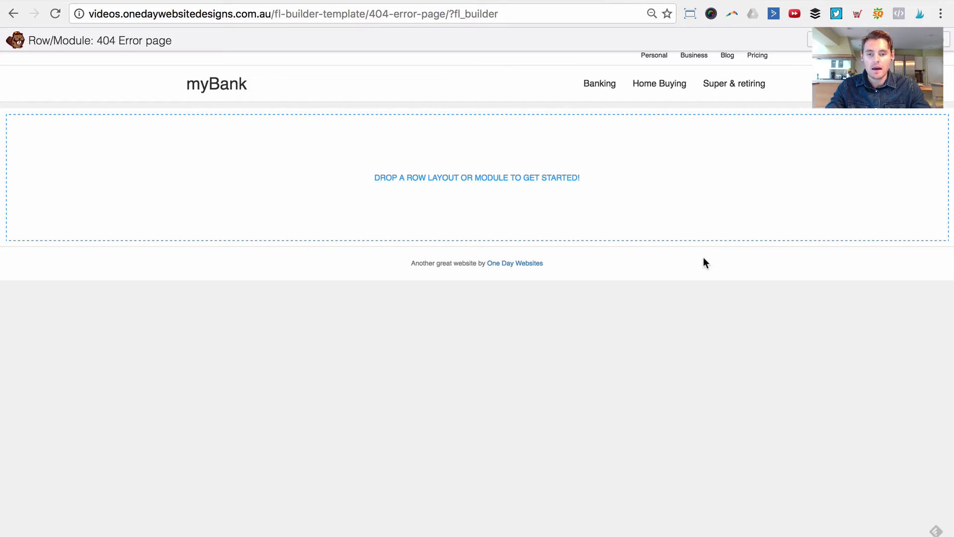
Step: Add a 2 Columns row to the empty template layout
click(840, 40)
scroll(832, 124, up, 6)
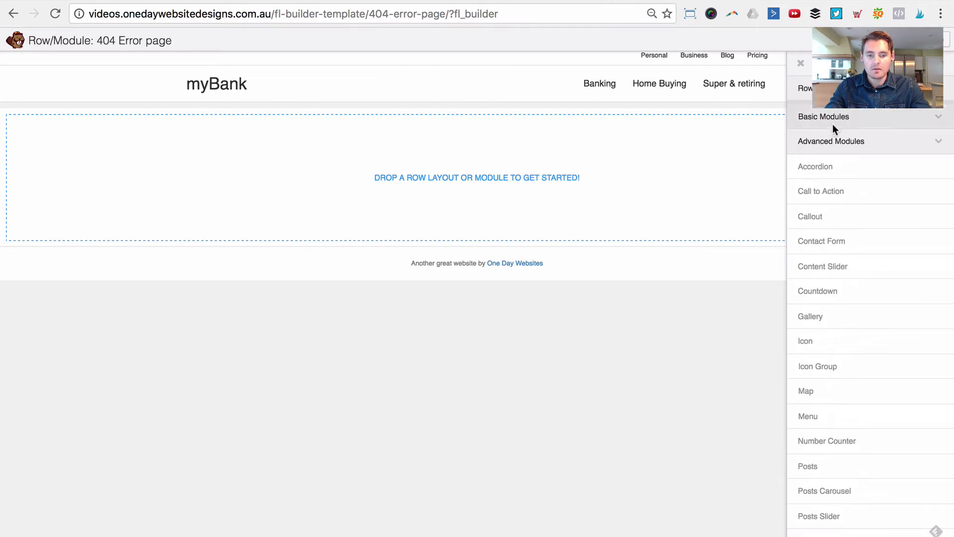
click(834, 88)
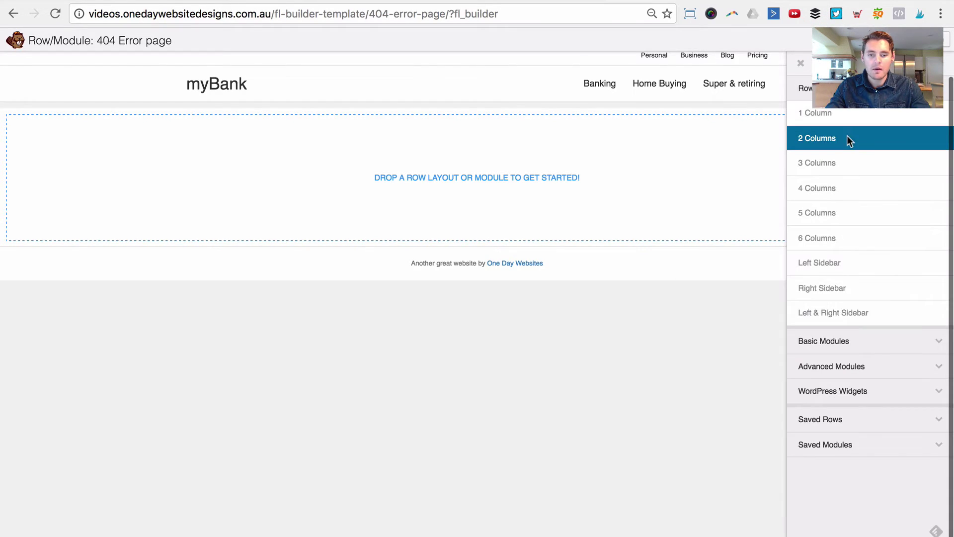
drag(847, 136, 350, 149)
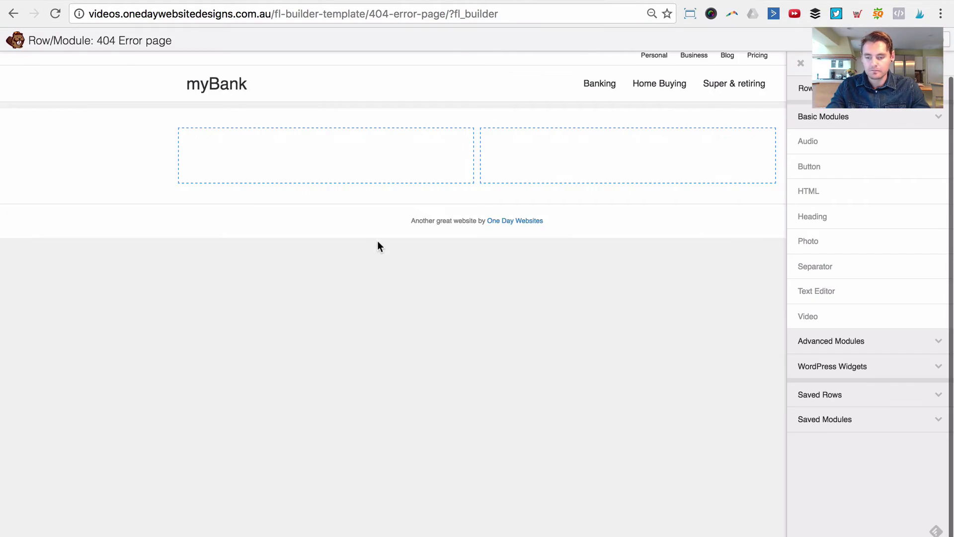
Step: Place a Text Editor module in the first column with the heading "Oops!" above a Lorem Ipsum paragraph, and save it
drag(857, 284, 391, 179)
text(Oo)
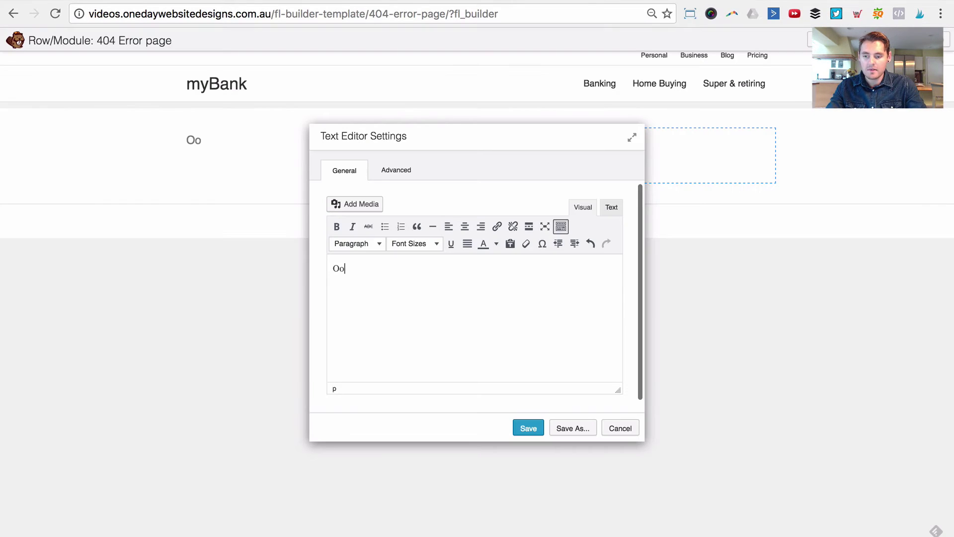
text(ps!)
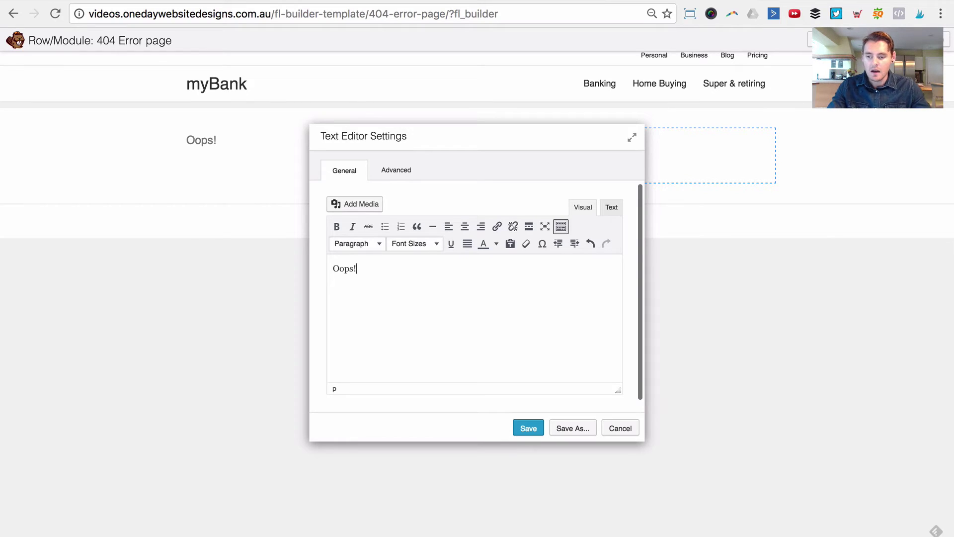
text(Lorem Ipsum is simply dummy text of the printing and typesetting industry. Lorem Ipsum has been the industry's standard dummy text ever since the 1500s)
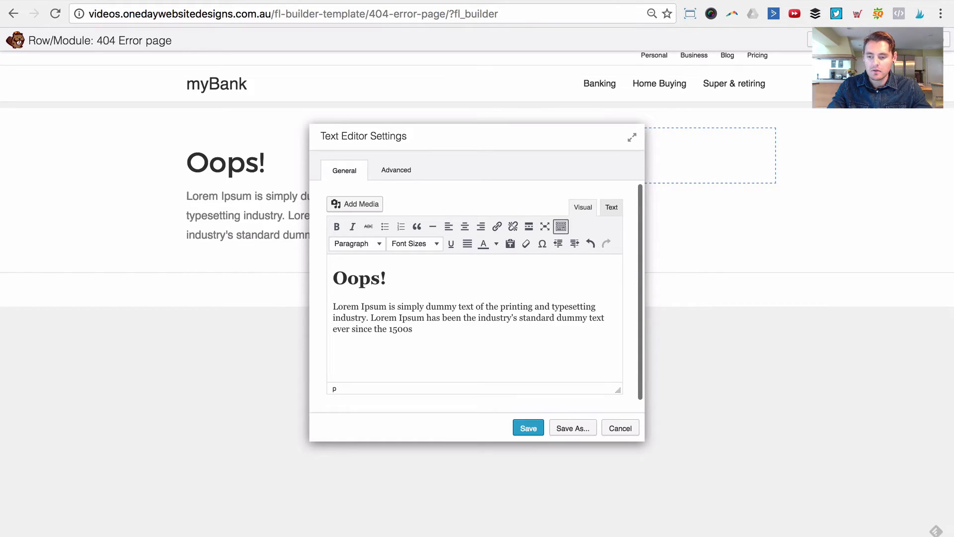
click(528, 427)
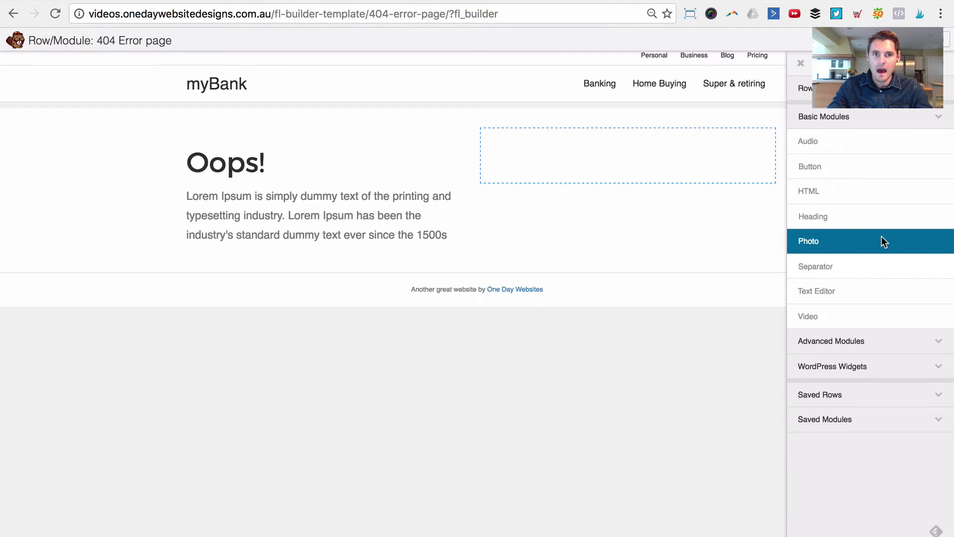
click(389, 383)
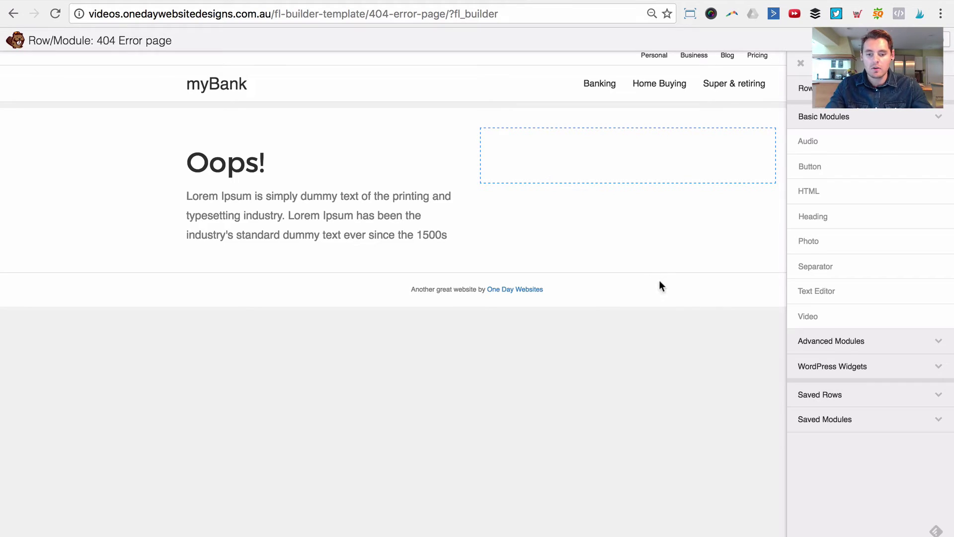
Step: Add a Contact Form module below the Oops! text and start entering the recipient's e-mail address
click(831, 340)
drag(836, 127, 368, 258)
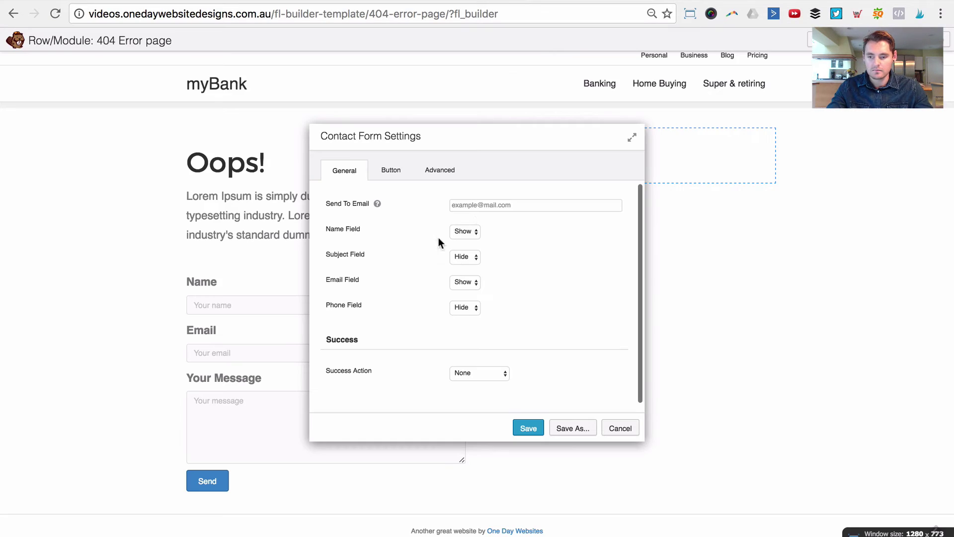
click(478, 208)
text(demo@)
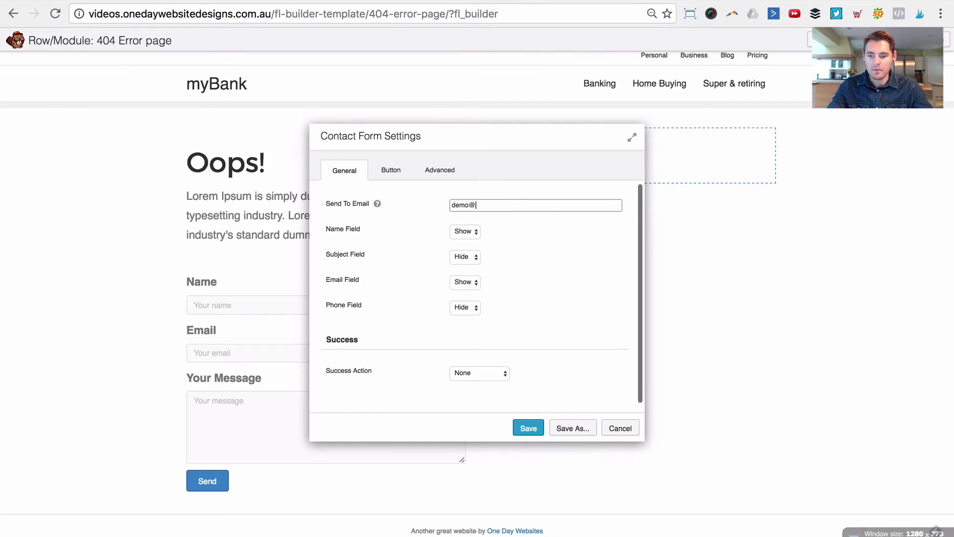
Step: Set the contact form button to Center alignment and Full Width, with round corners of 0 px
click(391, 170)
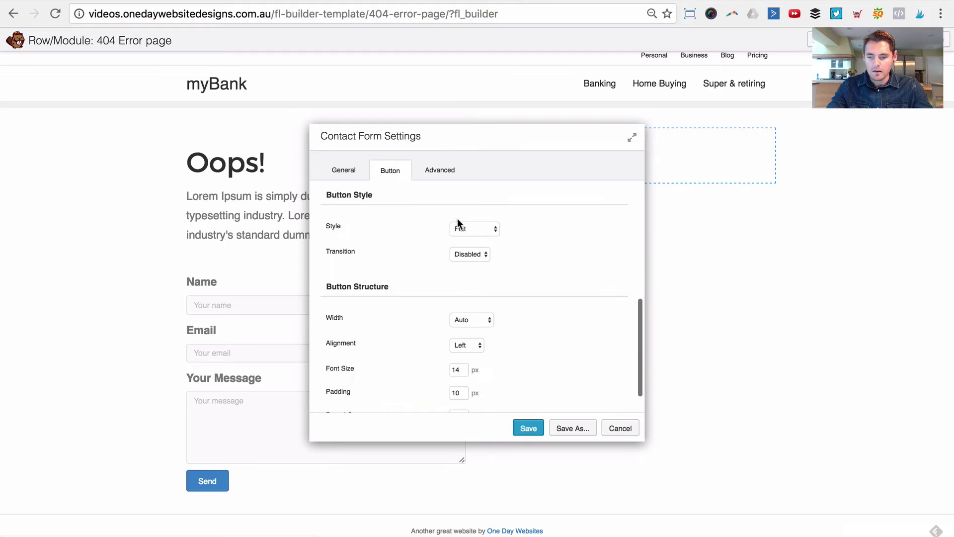
click(474, 344)
click(470, 352)
click(473, 318)
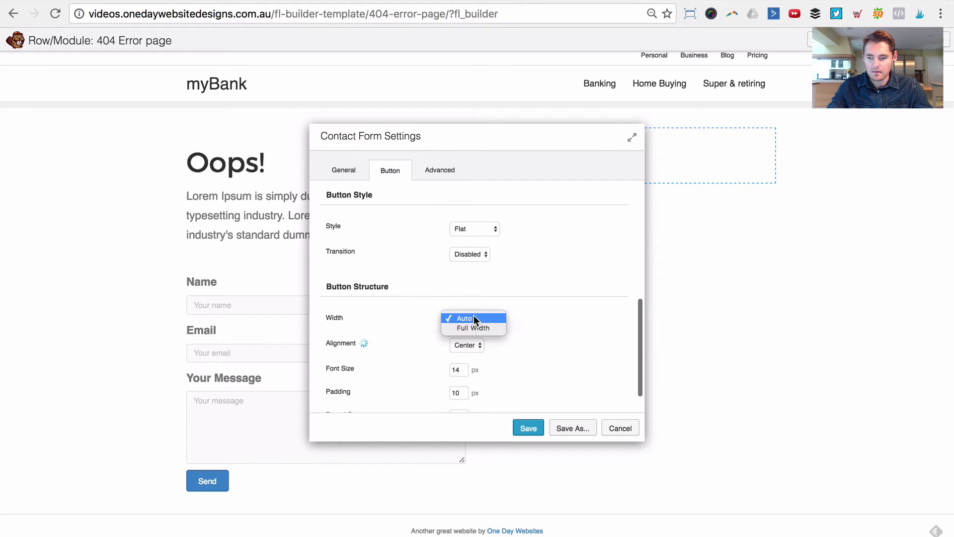
click(475, 327)
scroll(463, 395, down, 1)
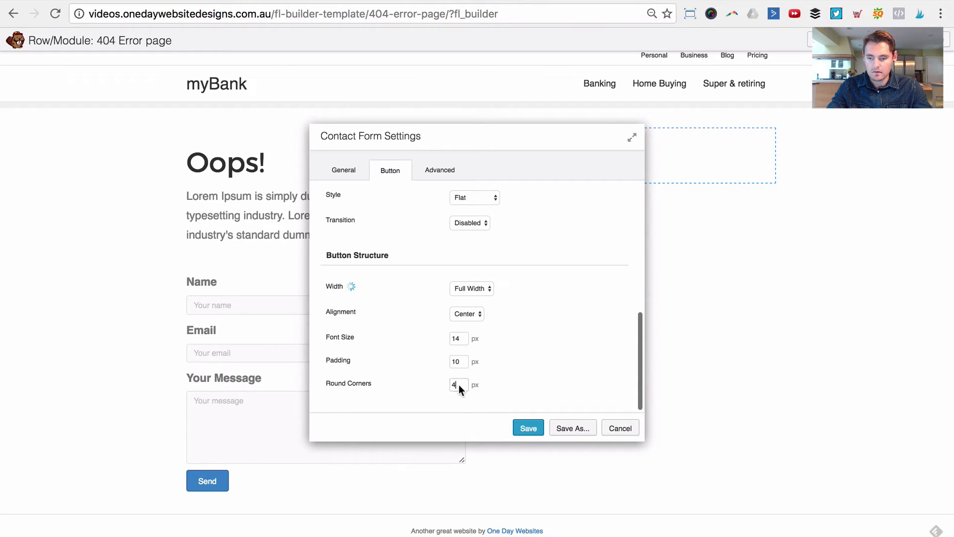
double_click(458, 384)
text(0)
key(Tab)
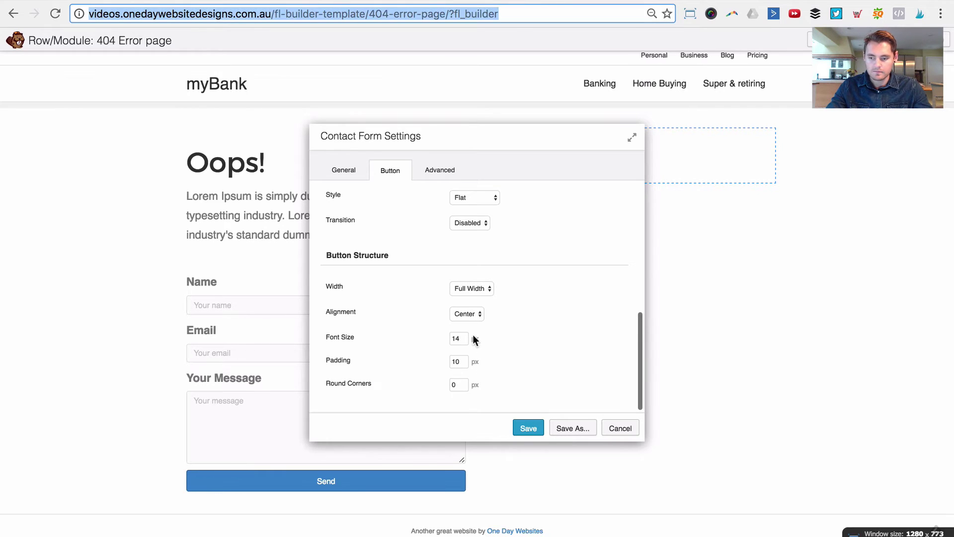
Step: Colour the contact form button's background dark red and give its background hover colour a slightly darker red
scroll(474, 342, up, 6)
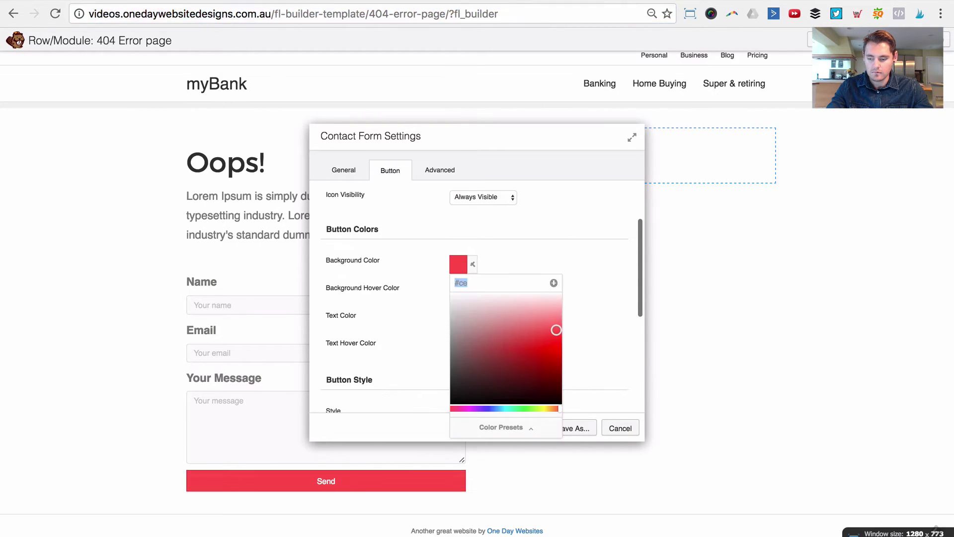
text(#c30000)
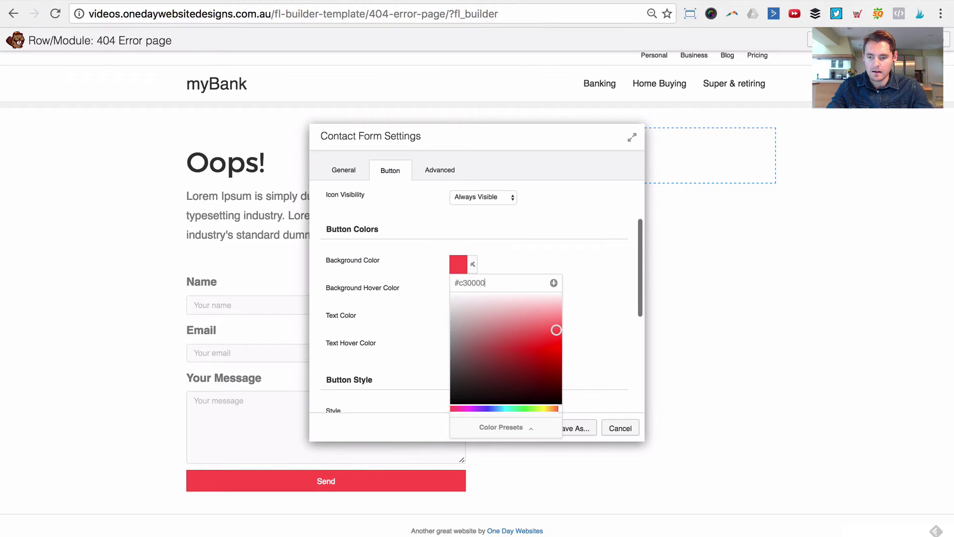
click(583, 230)
click(459, 291)
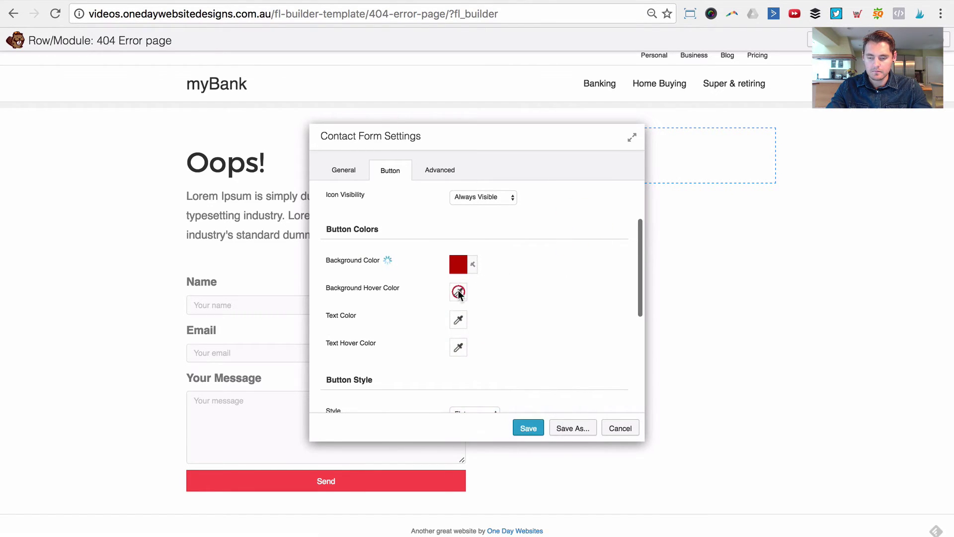
drag(456, 308, 458, 310)
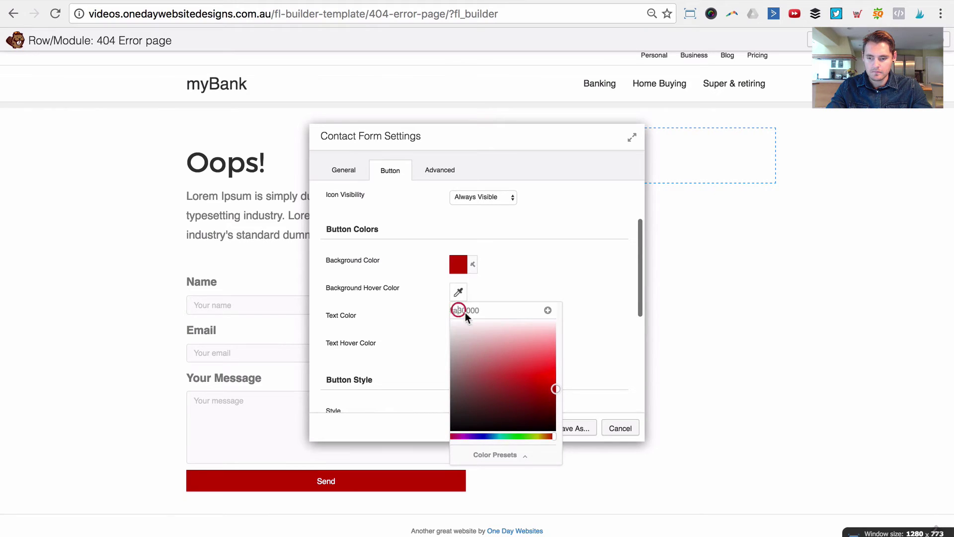
text(a)
click(598, 265)
scroll(403, 241, down, 5)
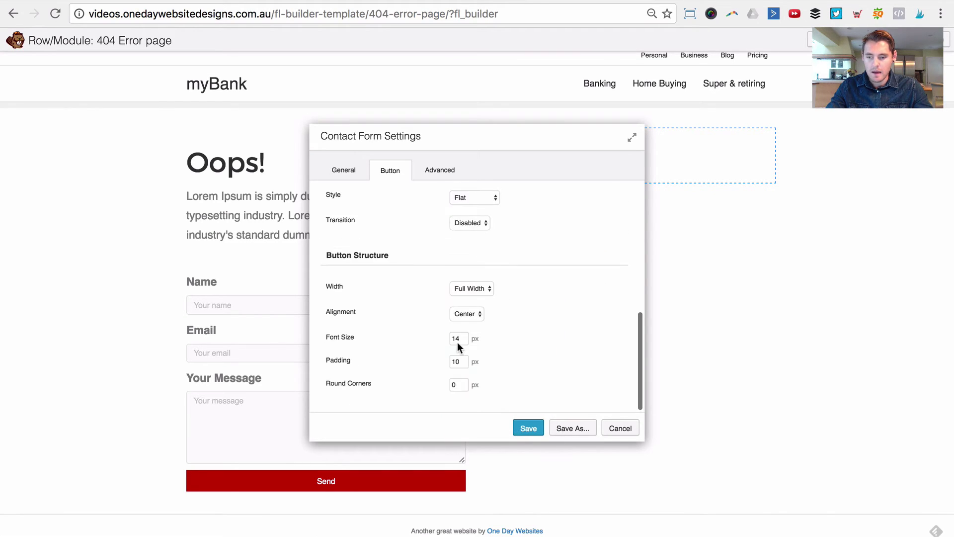
Step: Set the contact form button's font size to 22 px and padding to 12 px, and save the module
drag(462, 340, 426, 334)
text(22)
key(Tab)
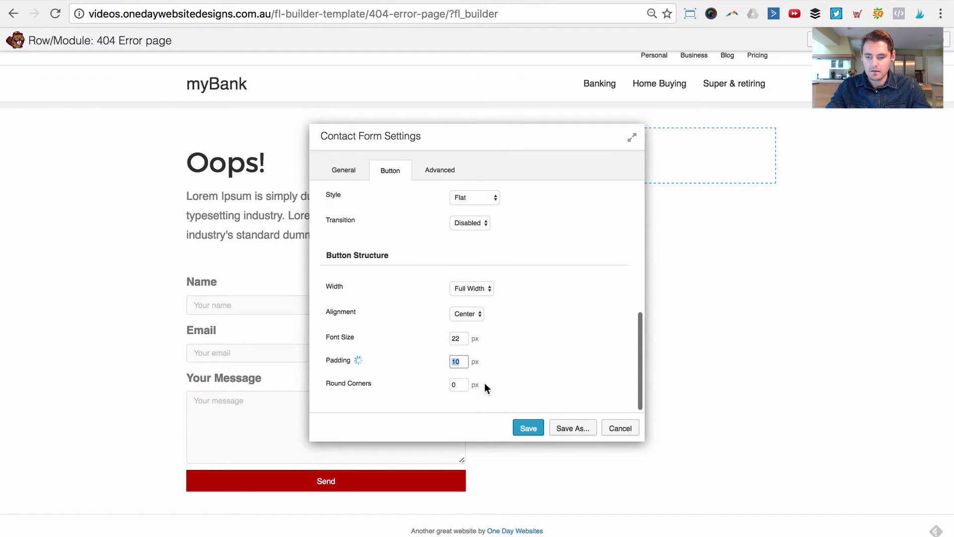
text(13)
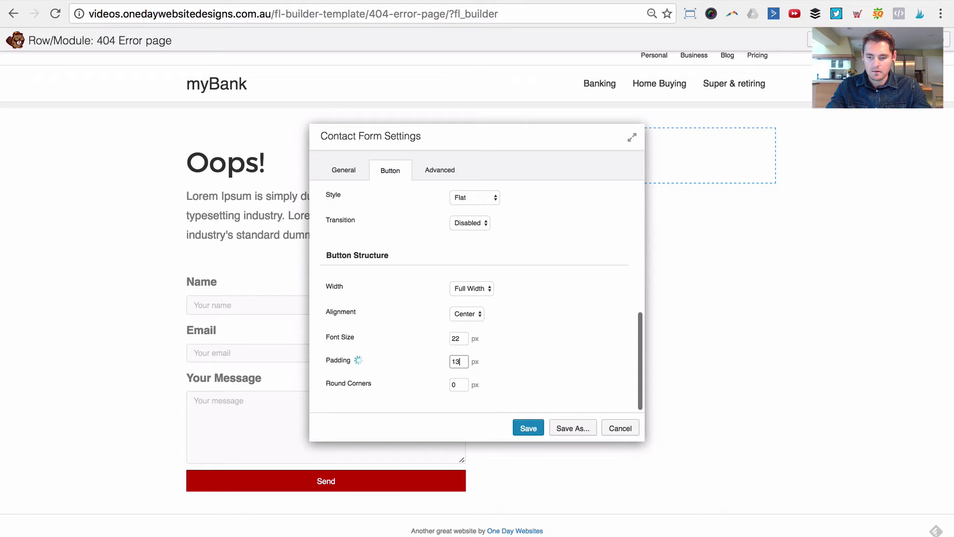
key(BackSpace)
text(2)
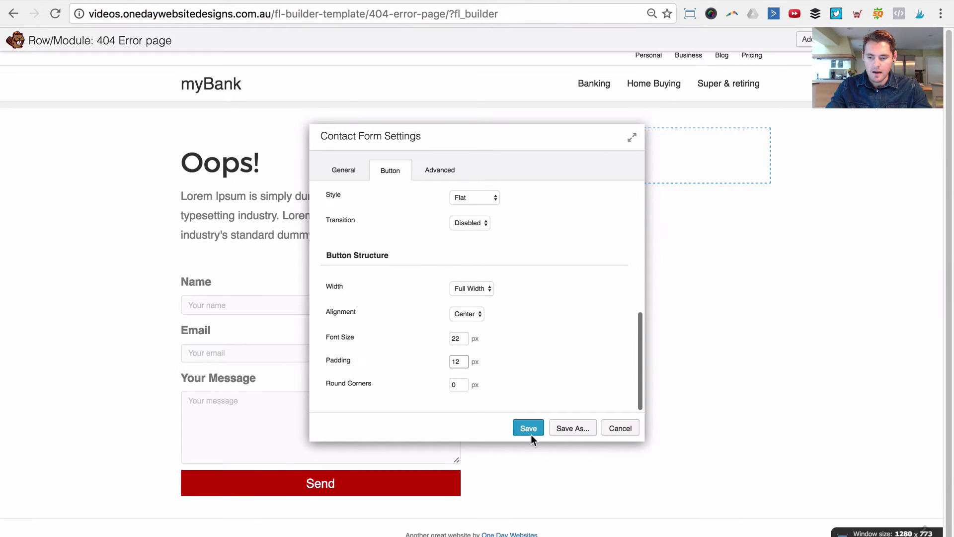
click(529, 429)
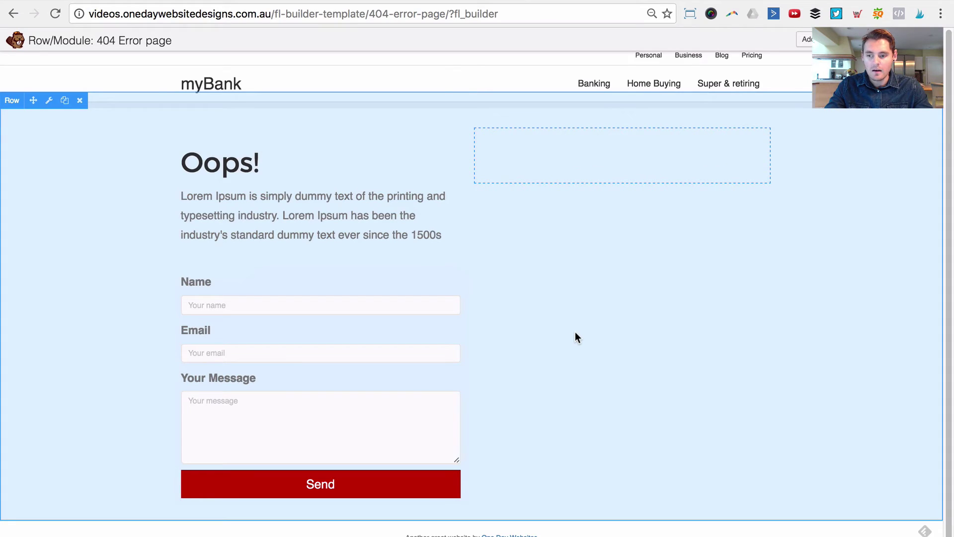
Step: Set the two-column row's top and bottom padding to 50 px
click(47, 103)
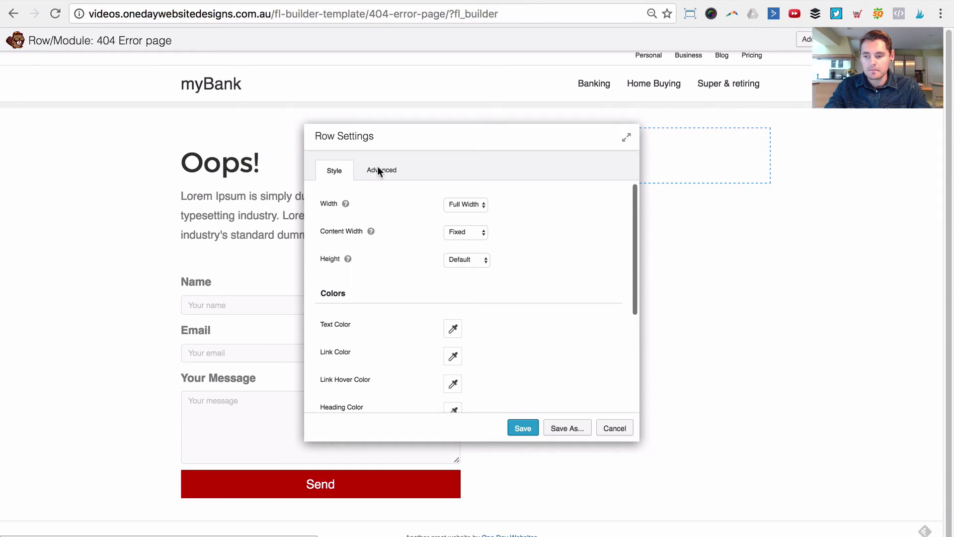
click(377, 171)
double_click(451, 367)
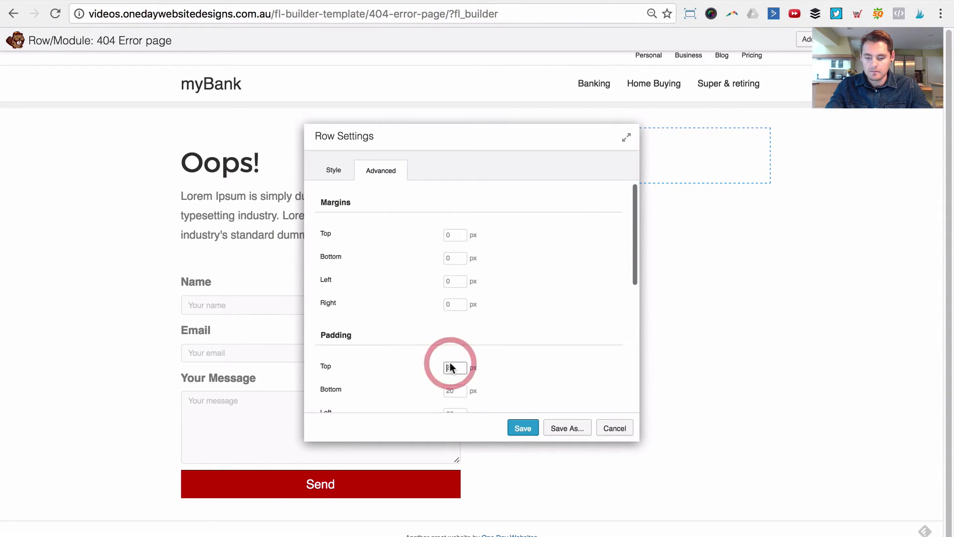
text(50)
key(Tab)
text(50)
key(Tab)
Step: Give the row a Photo background using man-holding-a-camera.jpg from the media library, and save the row settings
click(337, 171)
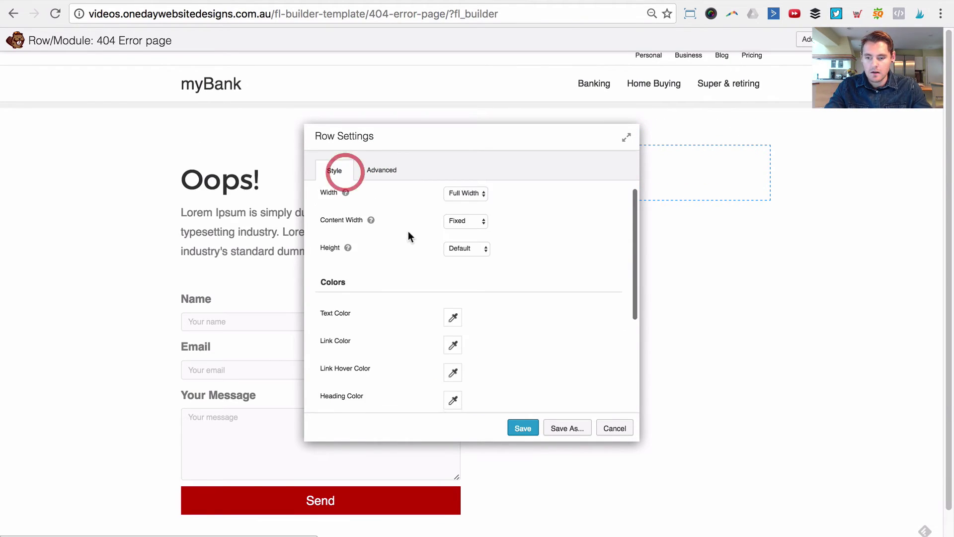
scroll(446, 291, down, 3)
click(461, 314)
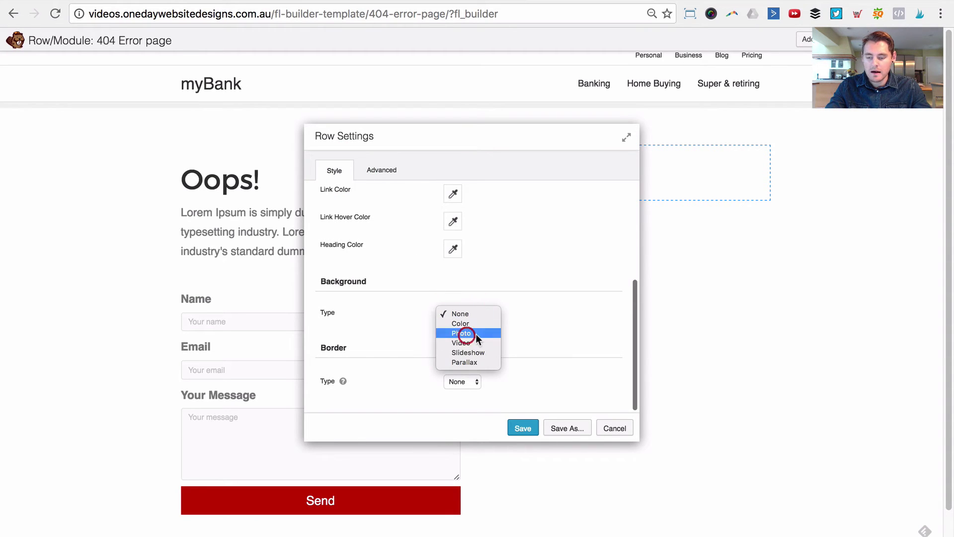
click(474, 333)
scroll(478, 332, down, 1)
scroll(478, 335, down, 1)
click(474, 333)
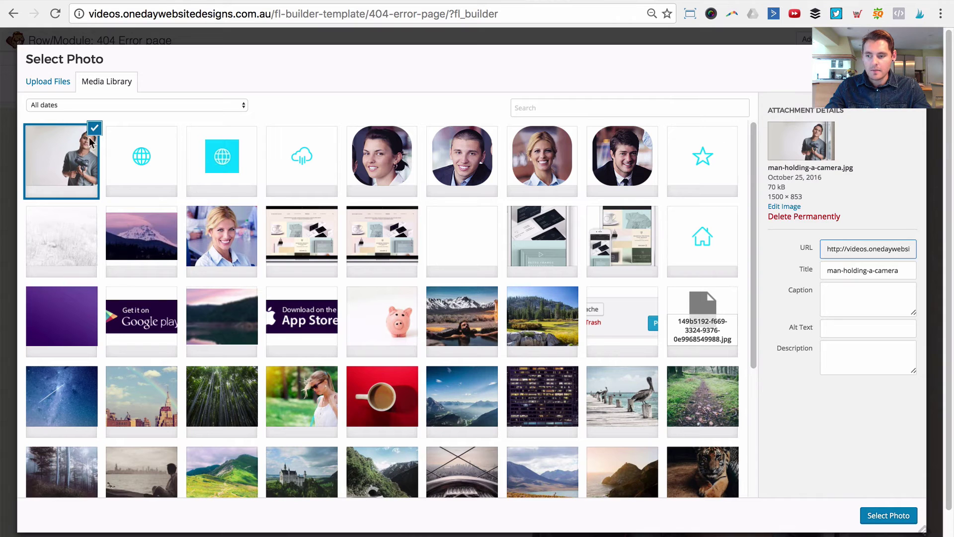
click(875, 515)
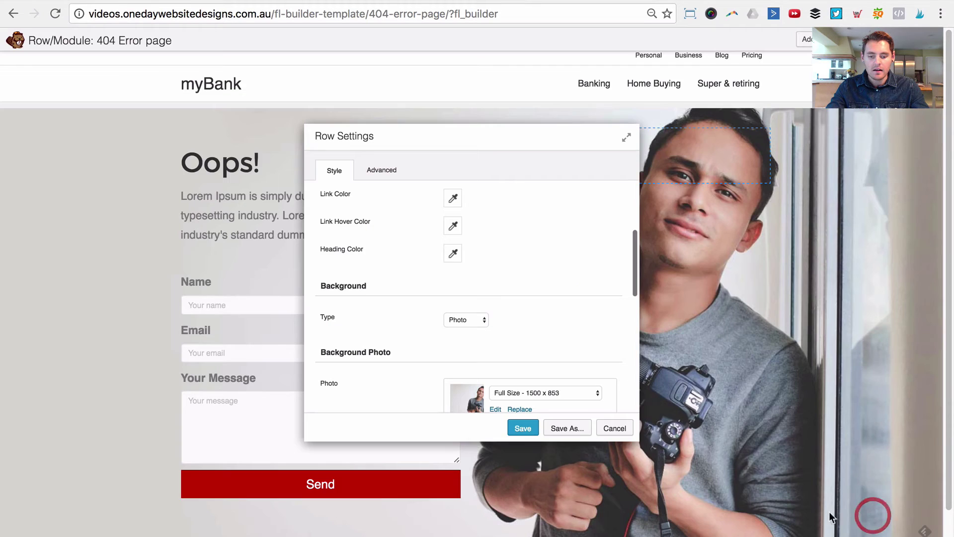
click(521, 429)
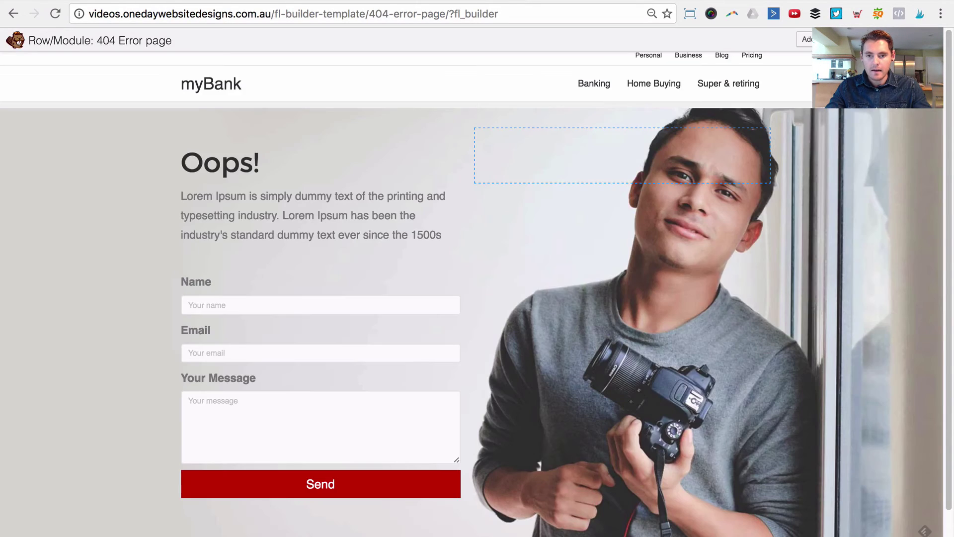
Step: Finish editing the 404 Error page template, publish its changes and look over the published layout
click(924, 40)
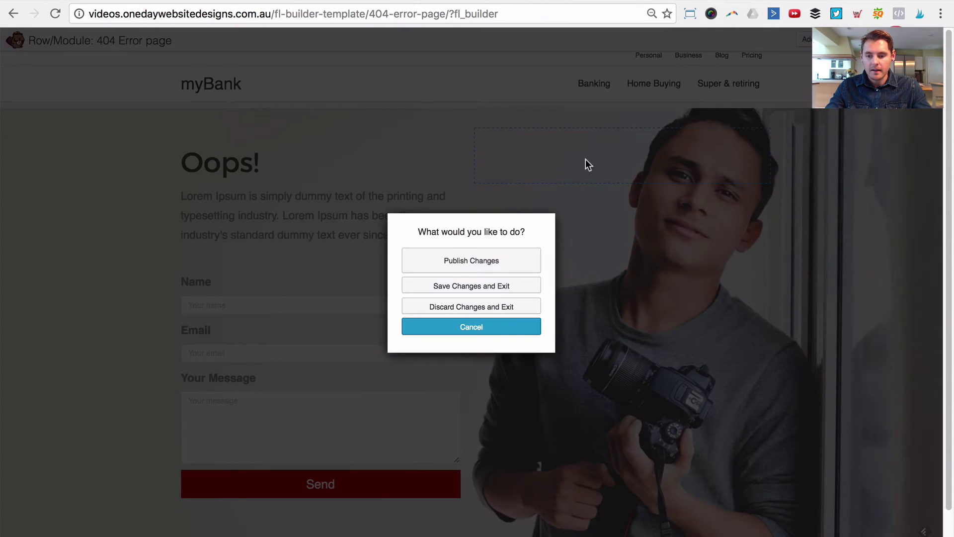
click(487, 266)
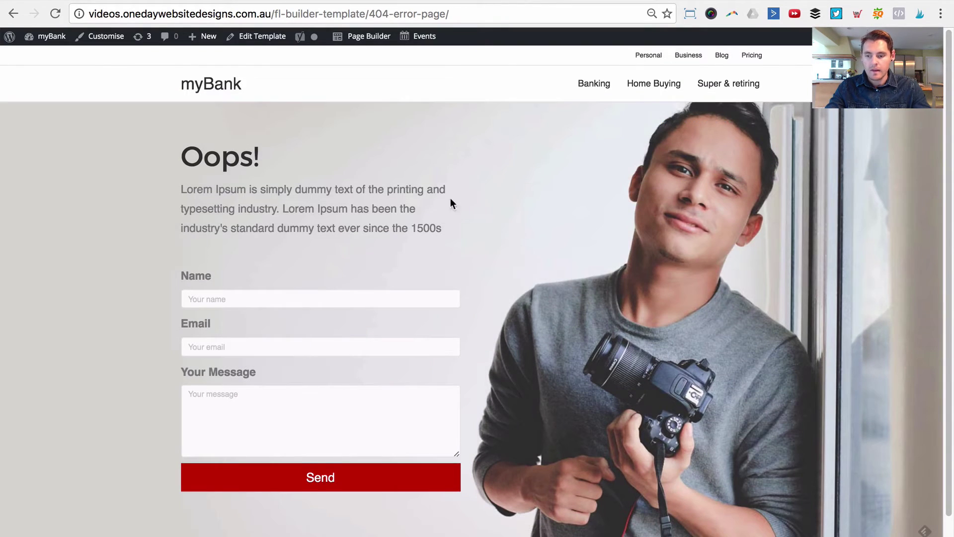
scroll(505, 197, down, 1)
scroll(507, 239, up, 1)
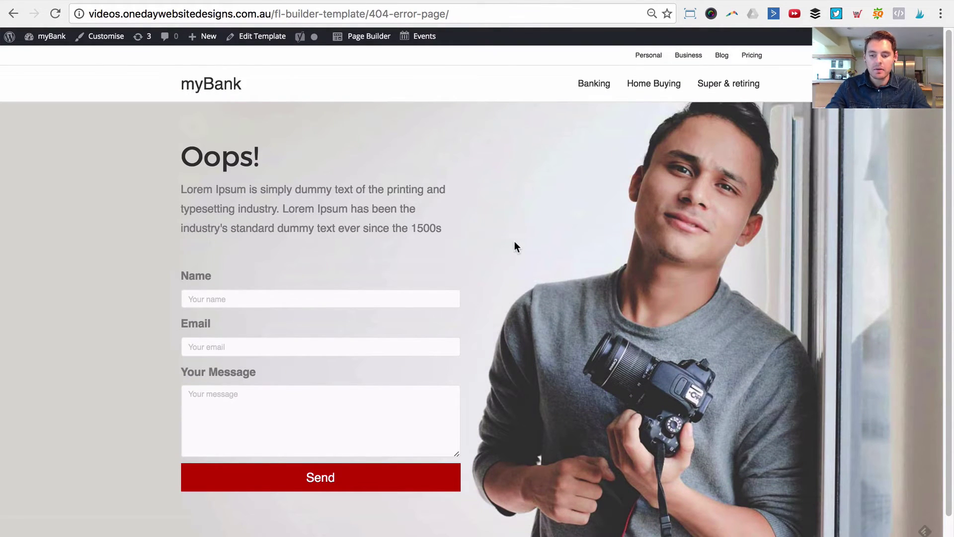
scroll(514, 242, down, 1)
scroll(515, 242, up, 1)
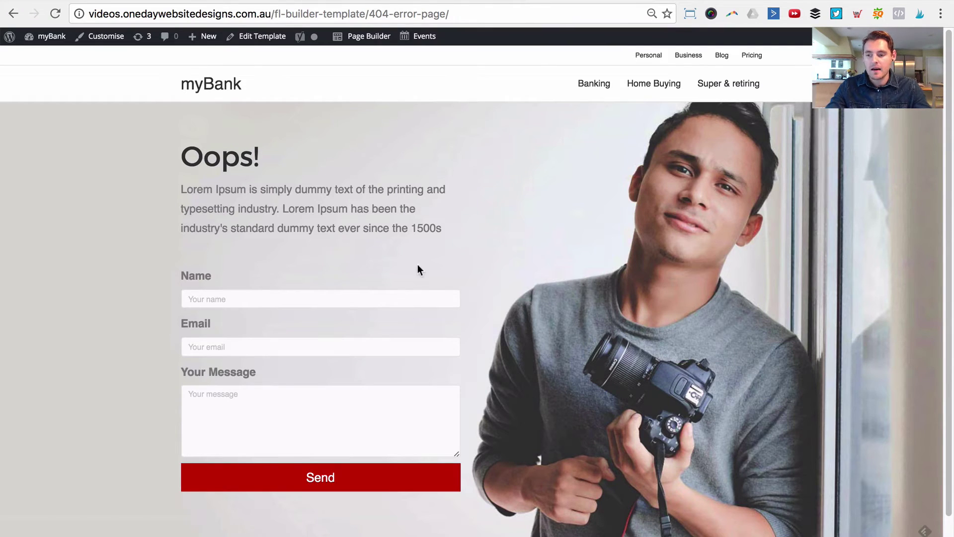
Step: Check the 404 page's responsive layout at a phone-sized browser window width, and restore the window to full width
drag(949, 212, 156, 241)
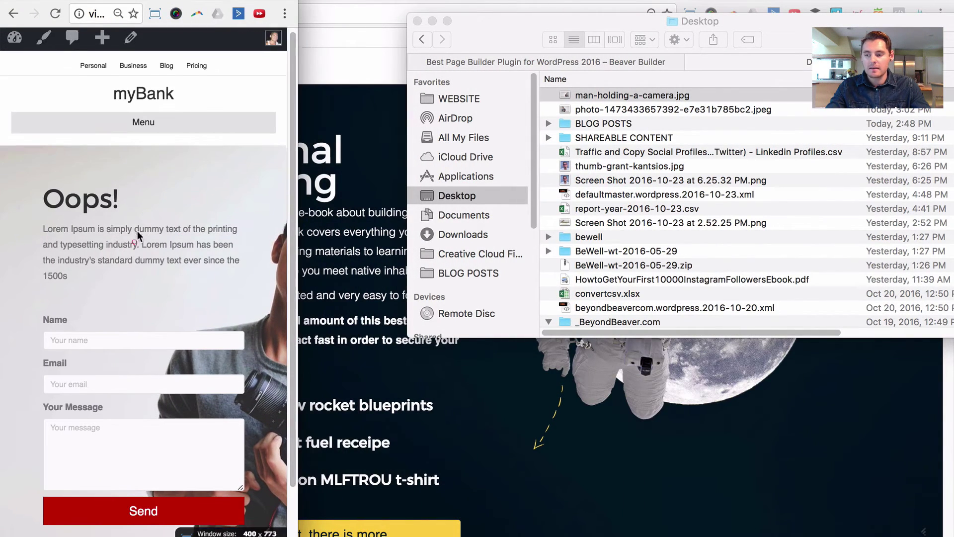
scroll(138, 233, down, 3)
scroll(202, 232, up, 3)
scroll(217, 232, down, 3)
scroll(216, 230, up, 3)
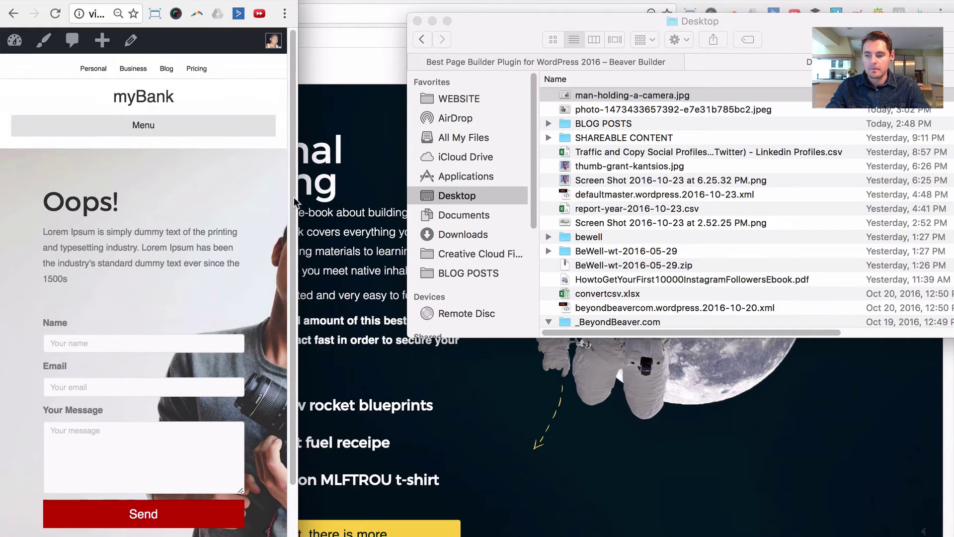
drag(302, 197, 951, 159)
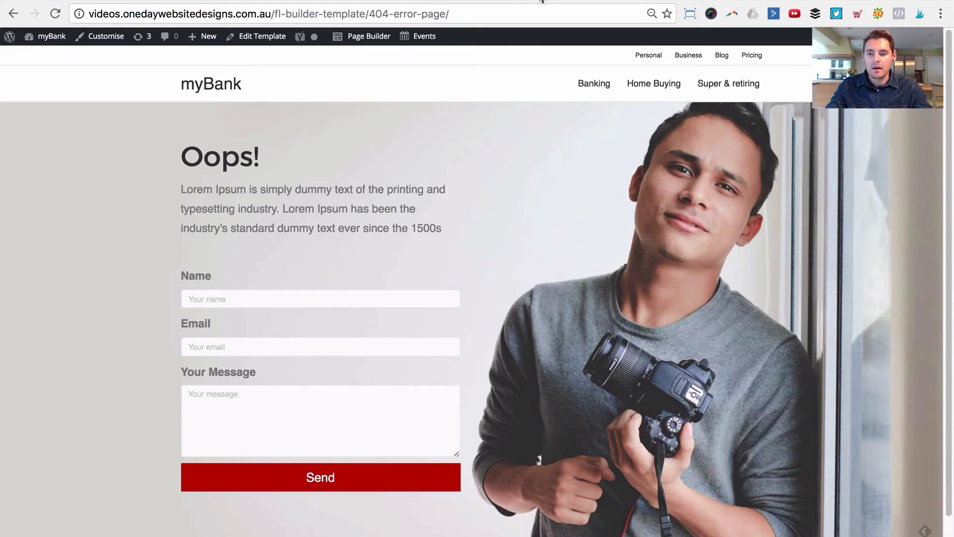
Step: Switch to the cPanel File Manager, browse to wp-content/themes and open the odw child theme folder
click(495, 1)
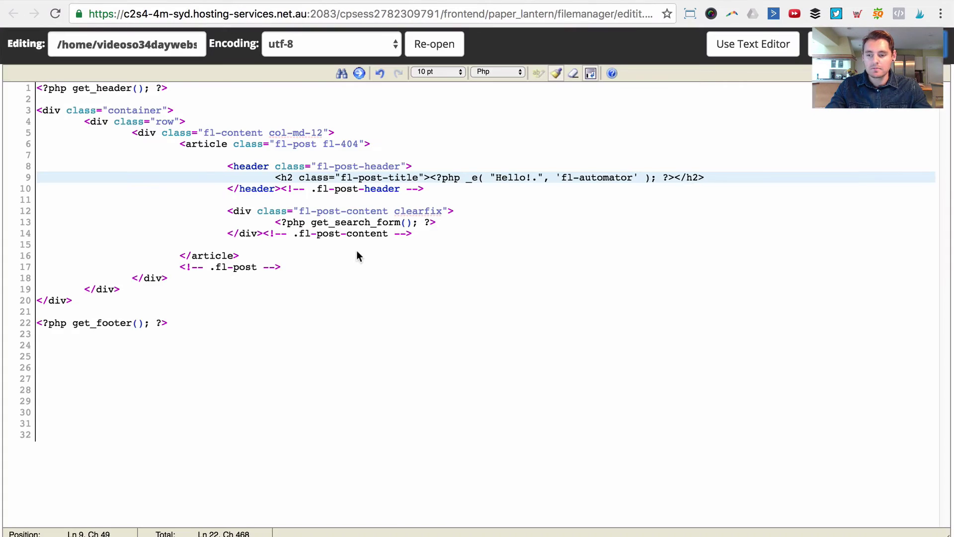
click(356, 251)
click(337, 2)
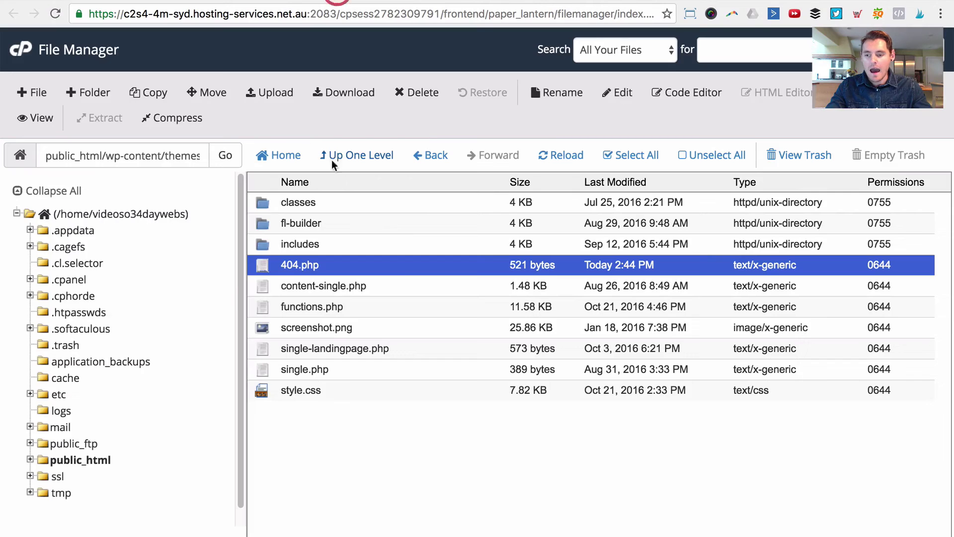
click(344, 155)
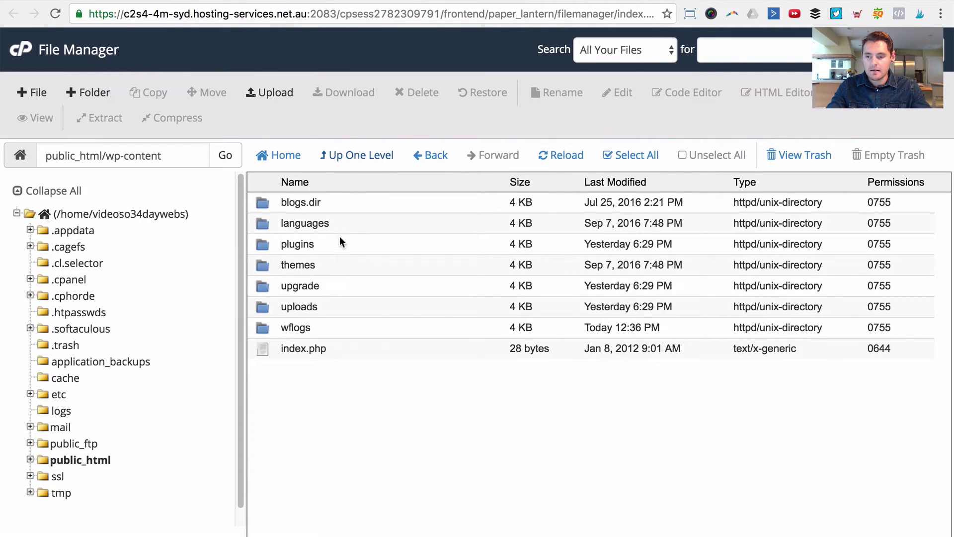
double_click(335, 266)
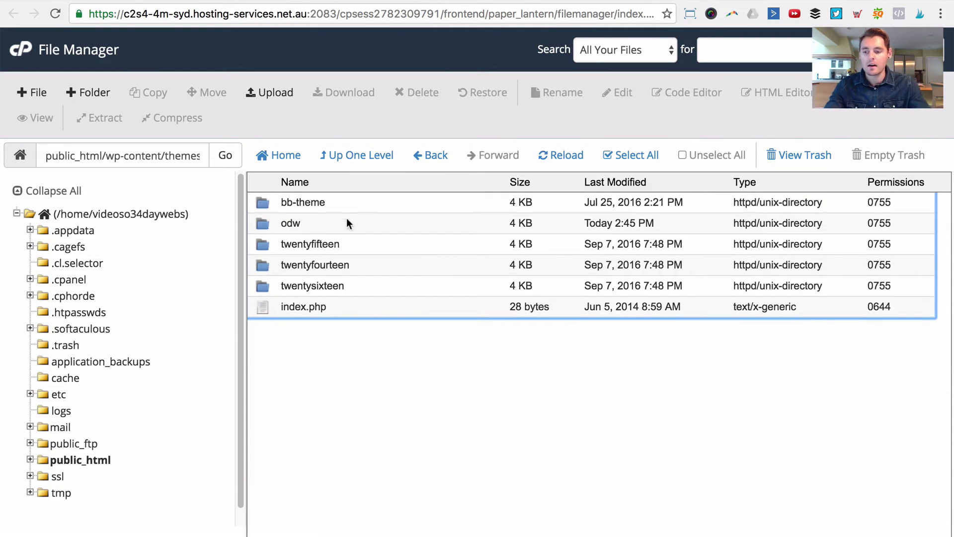
click(351, 204)
click(327, 224)
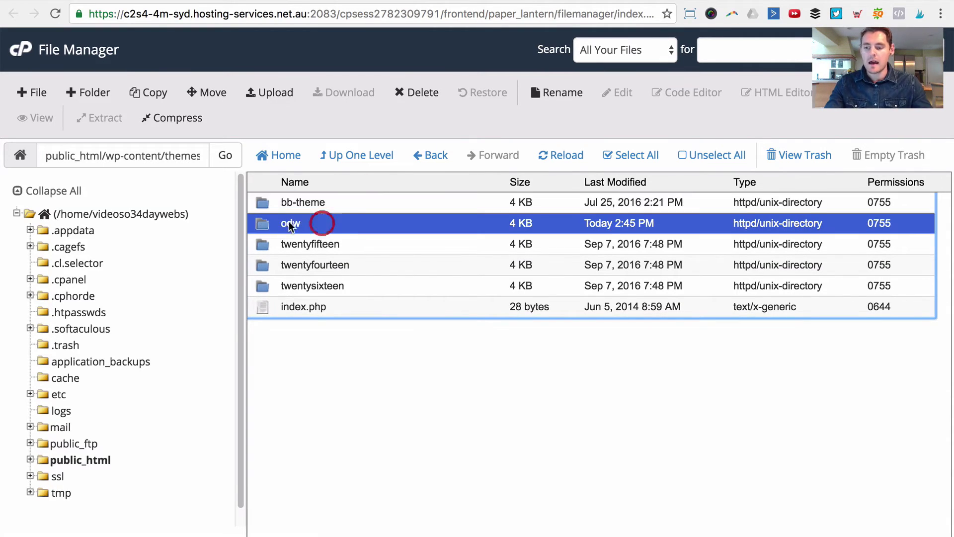
double_click(332, 223)
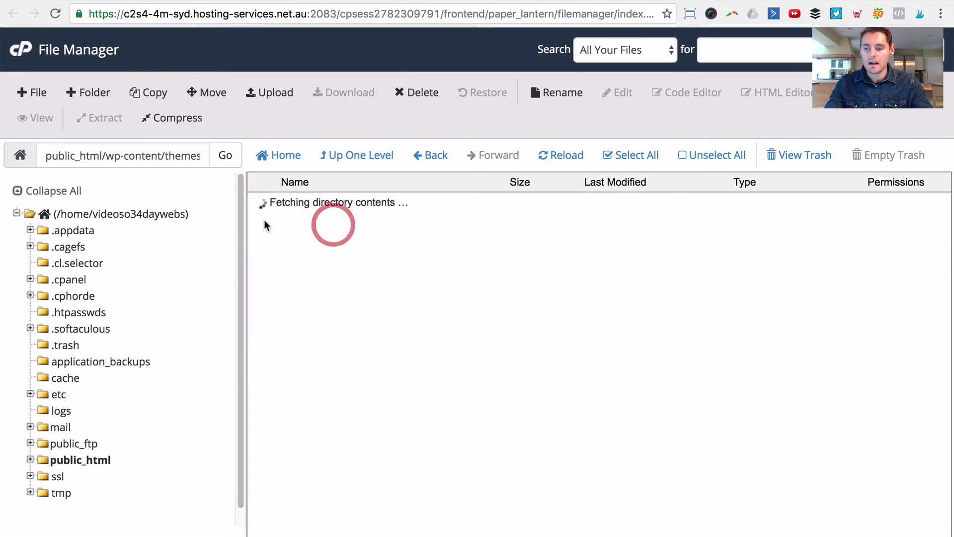
Step: Open the odw theme's 404.php file in the Code Editor, accepting the encoding dialog
click(297, 268)
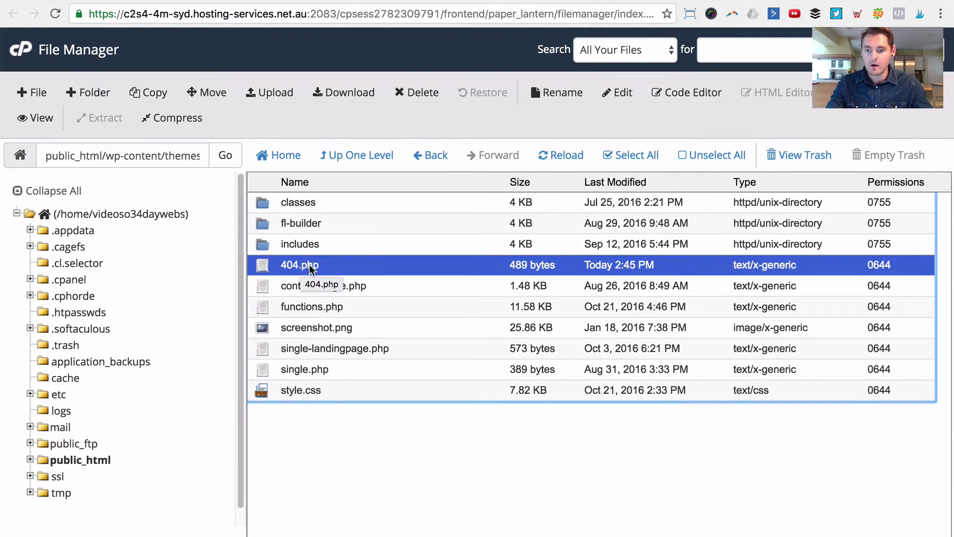
right_click(372, 268)
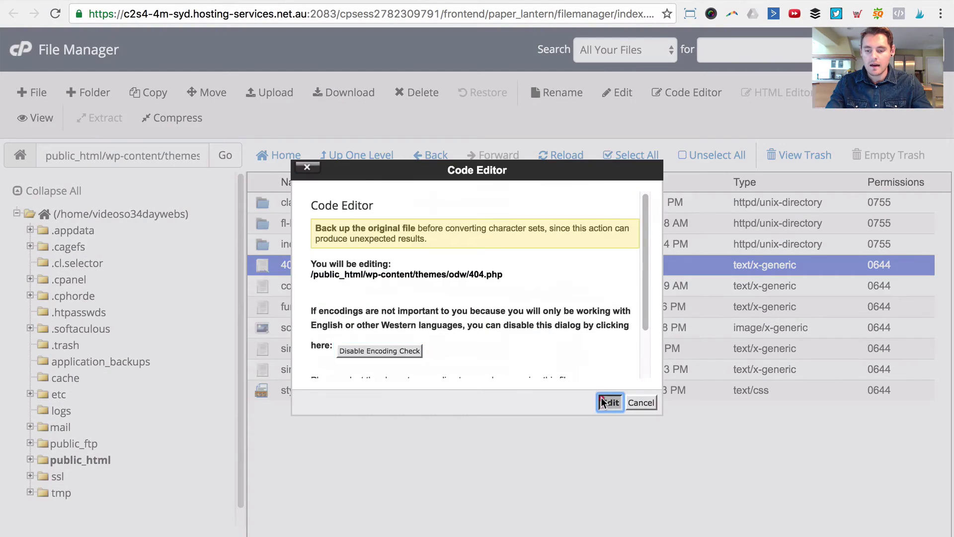
click(603, 400)
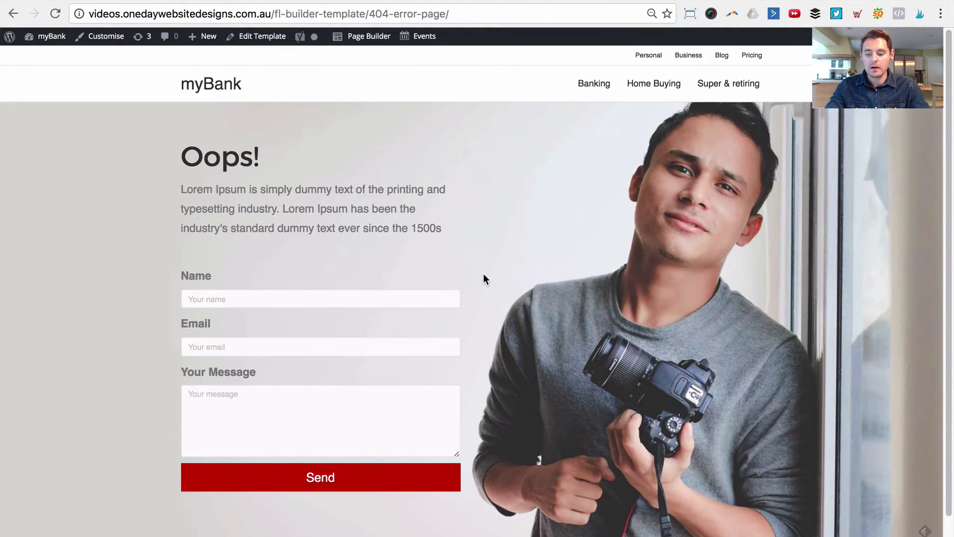
Step: Search Google for "beaver builder shortcode" in a new browser tab and open the "Shortcodes - Beaver Builder" article
key(super+t)
text(google)
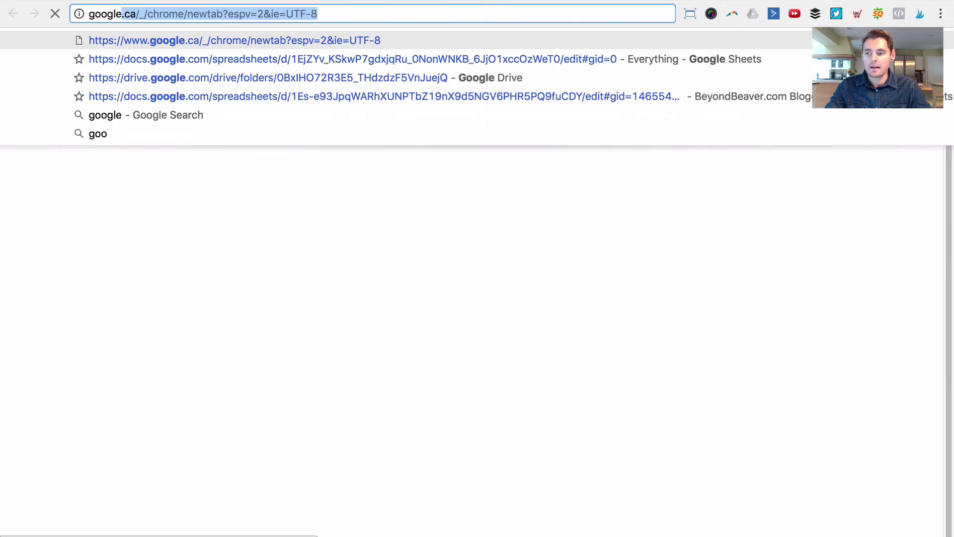
text(.c)
key(Return)
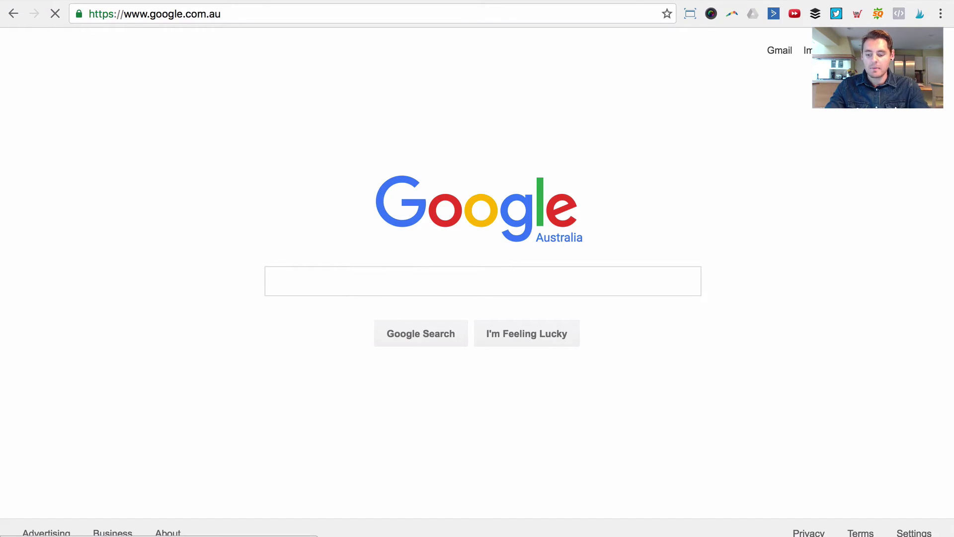
text(beaver builder shortcode)
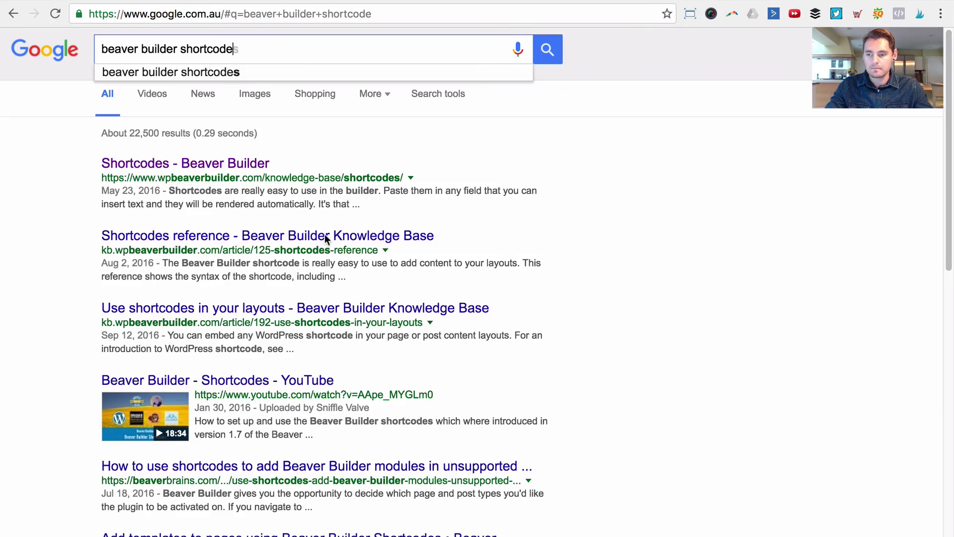
key(Return)
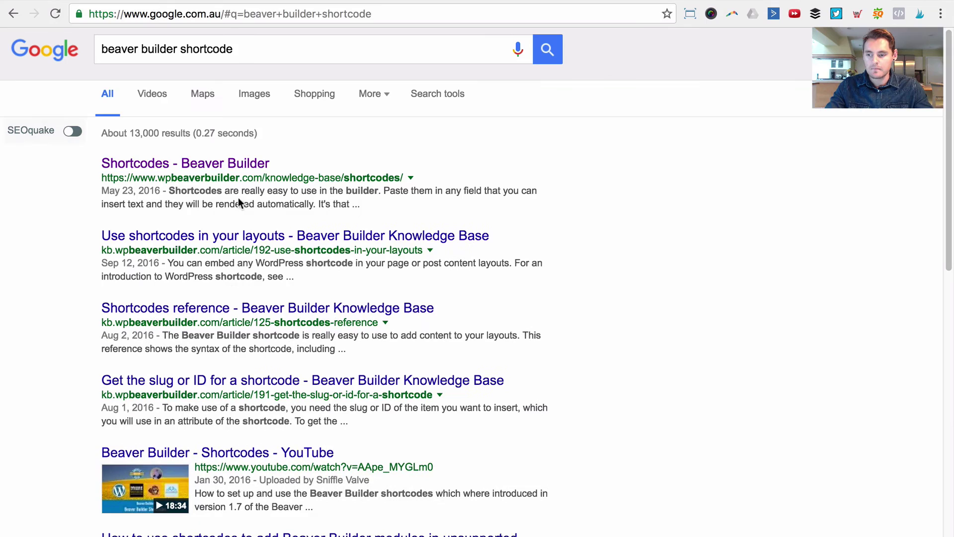
click(152, 165)
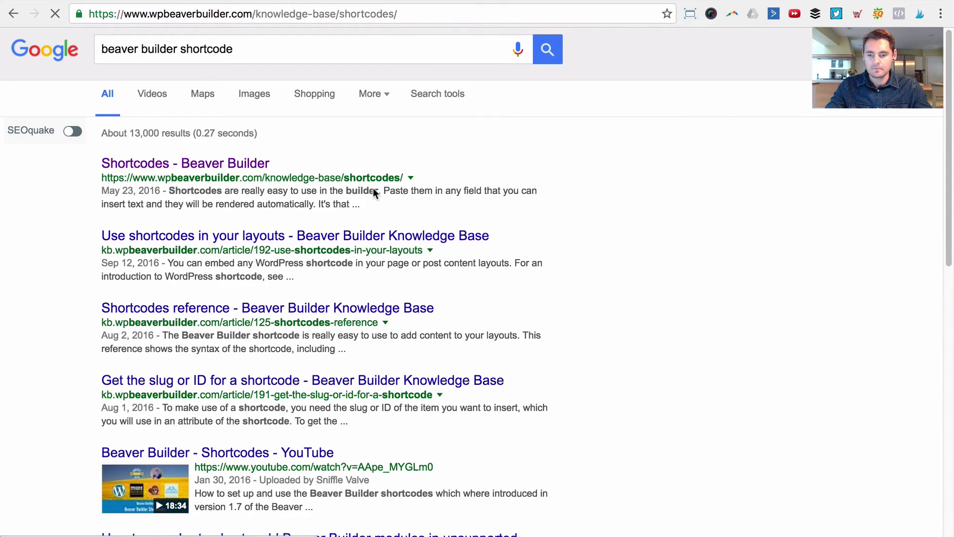
Step: Find the Beaver Builder Shortcodes section and select the example [fl_builder_insert_layout slug="my-post-slug"]
scroll(457, 228, down, 5)
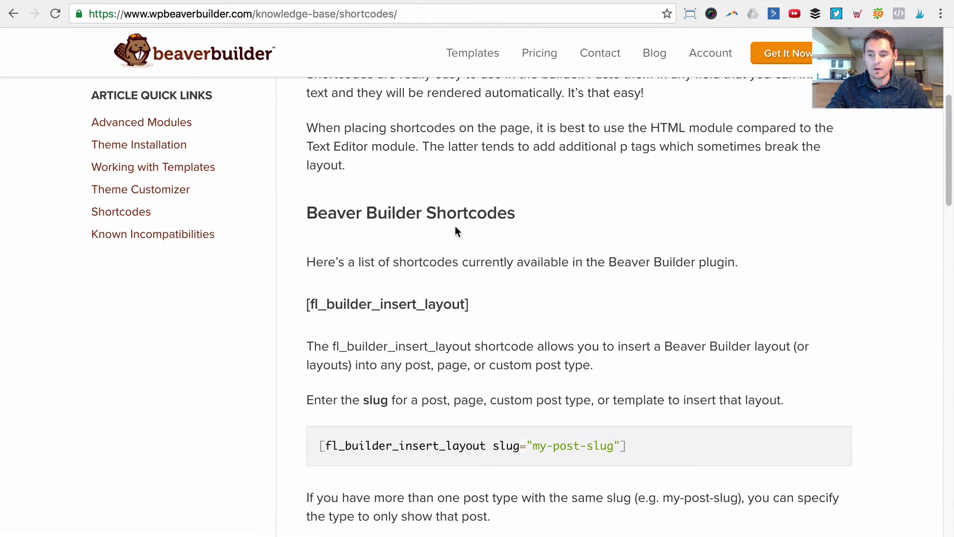
scroll(458, 229, down, 2)
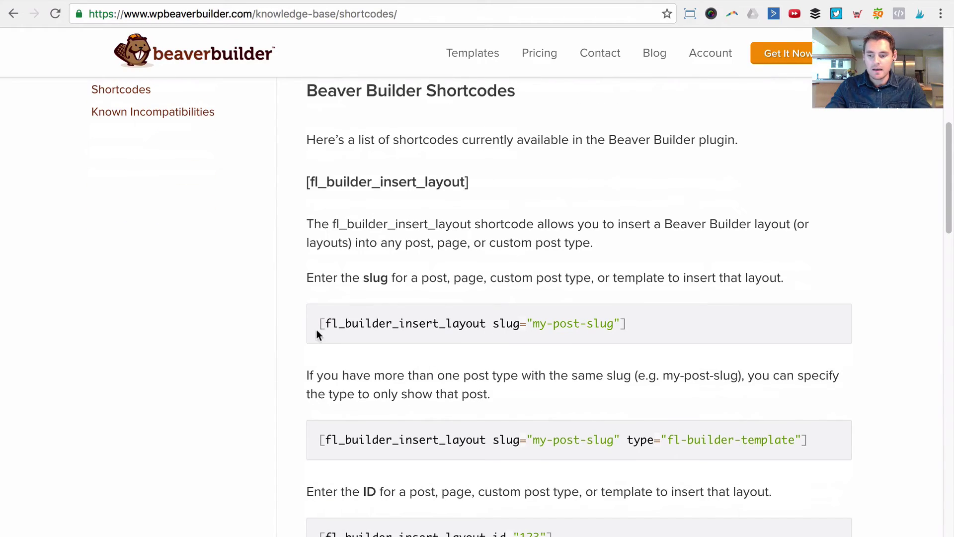
drag(319, 324, 632, 324)
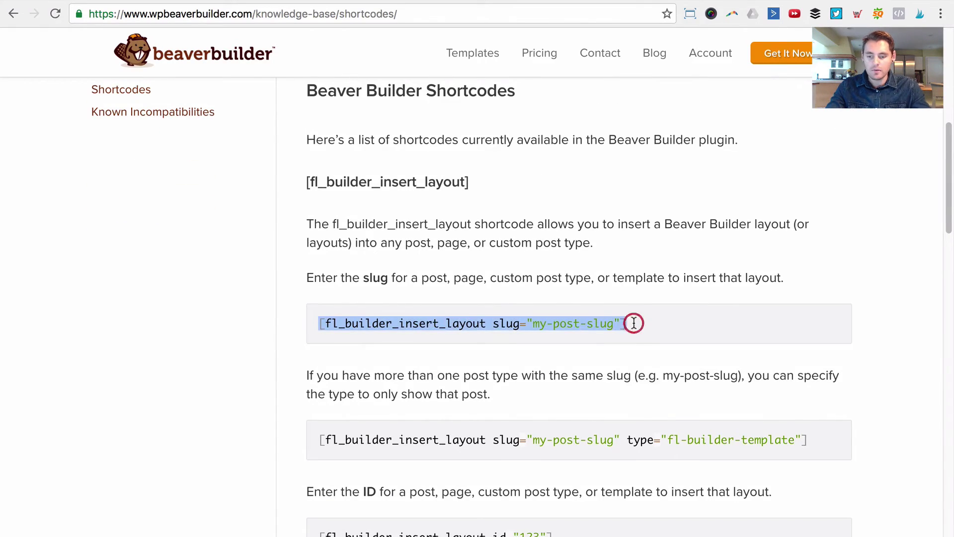
click(428, 339)
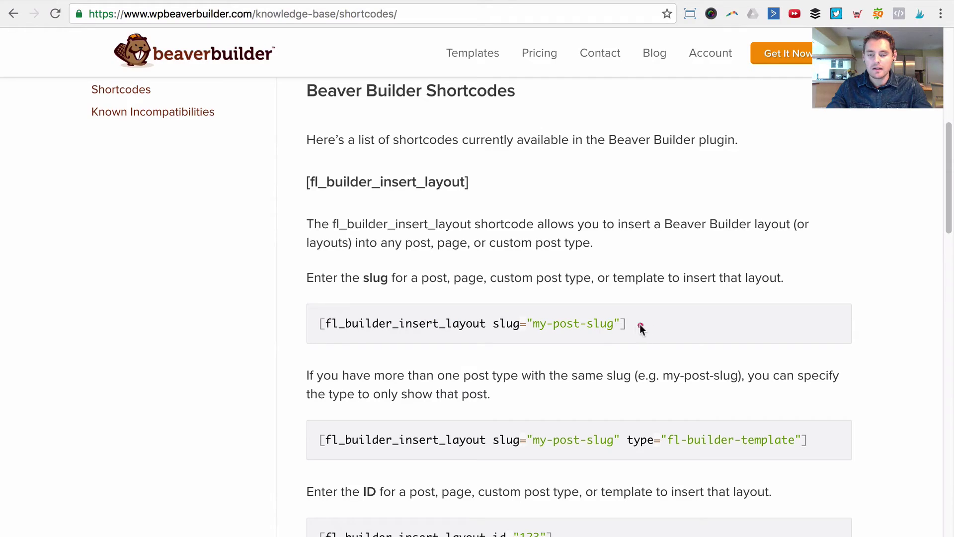
drag(639, 326, 320, 329)
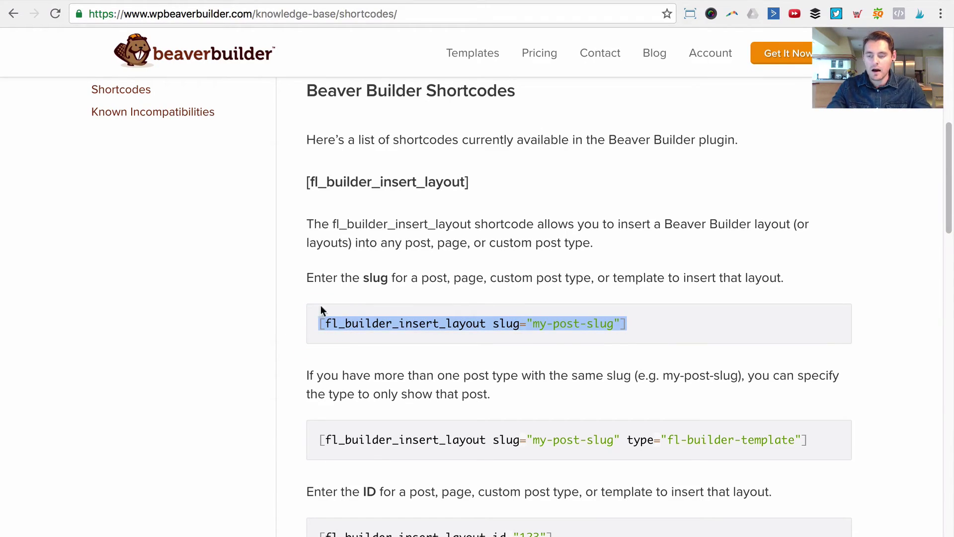
Step: In the 404.php code, delete the whole container div block between the get_header and get_footer calls
key(ctrl+Tab)
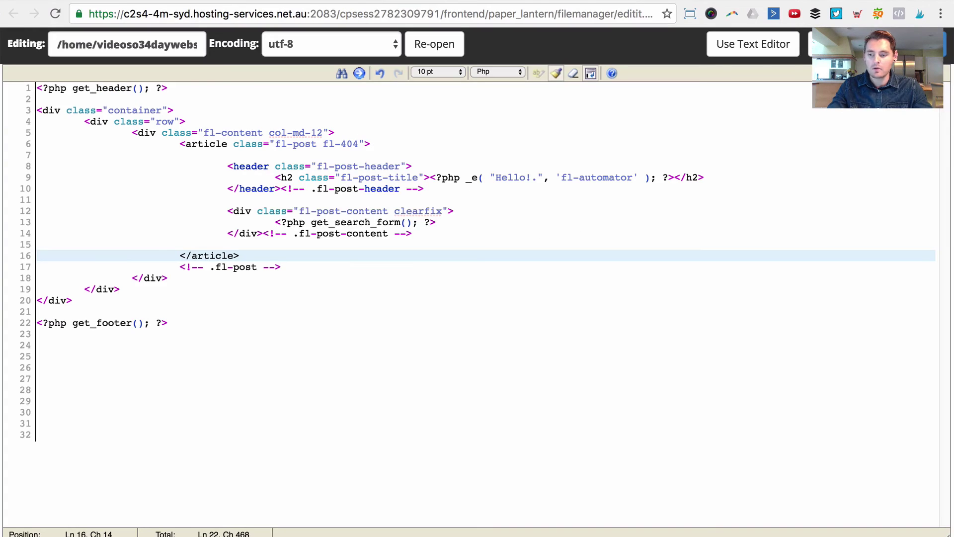
click(362, 197)
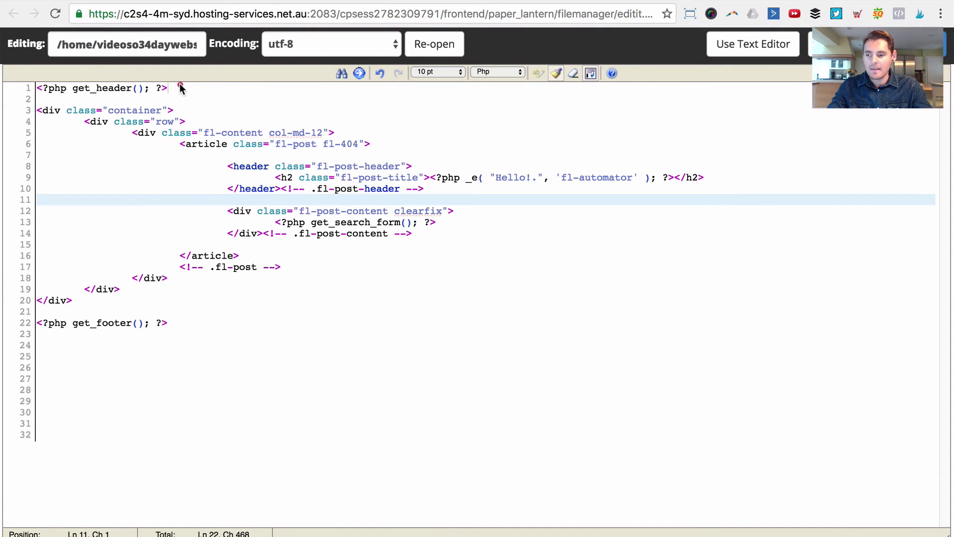
drag(179, 88, 39, 86)
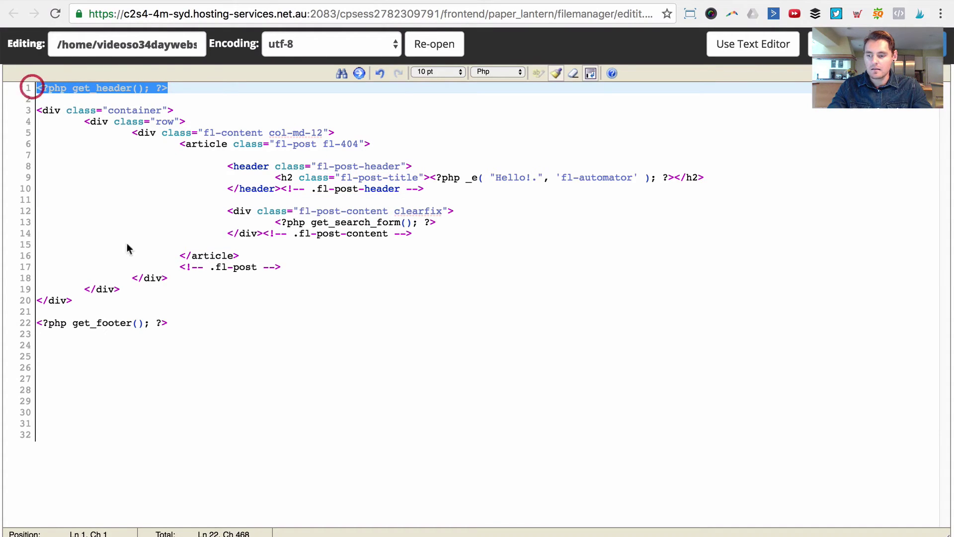
click(31, 316)
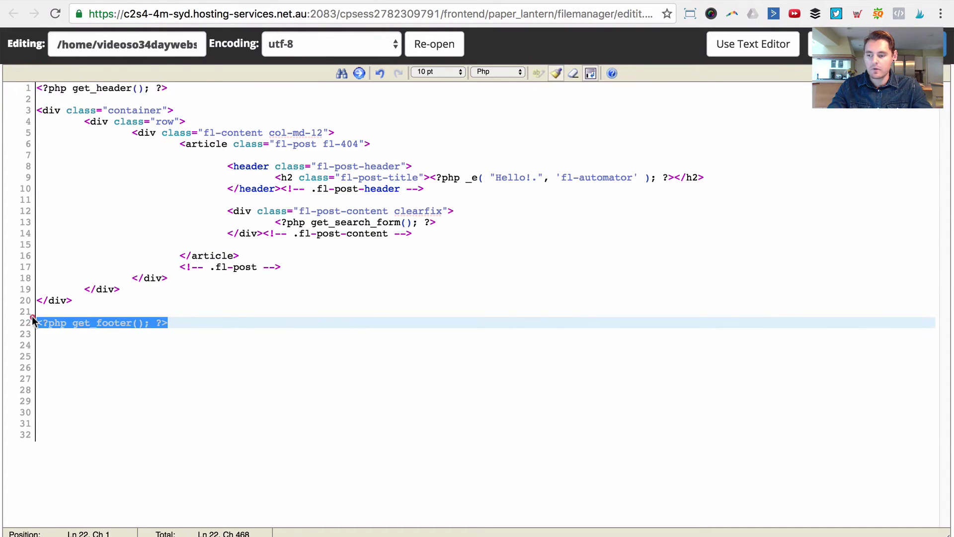
click(230, 215)
drag(81, 300, 30, 113)
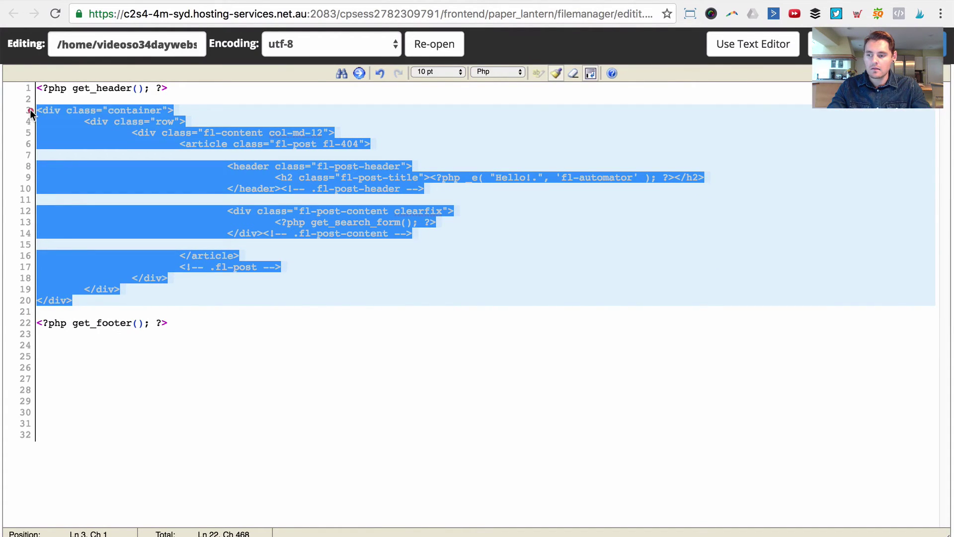
key(BackSpace)
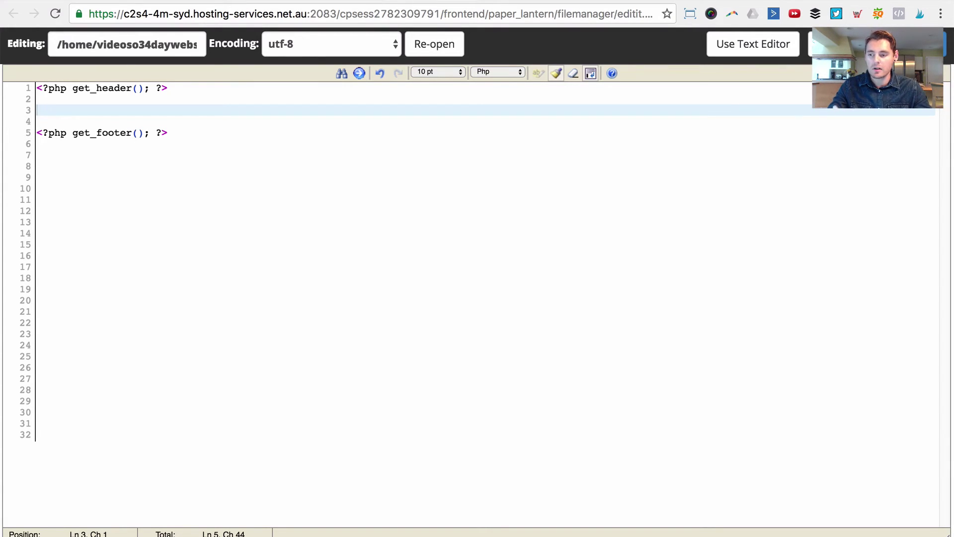
Step: Between the get_header and get_footer calls in 404.php, write a PHP statement that echoes a shortcode function with empty parentheses
text(<?p)
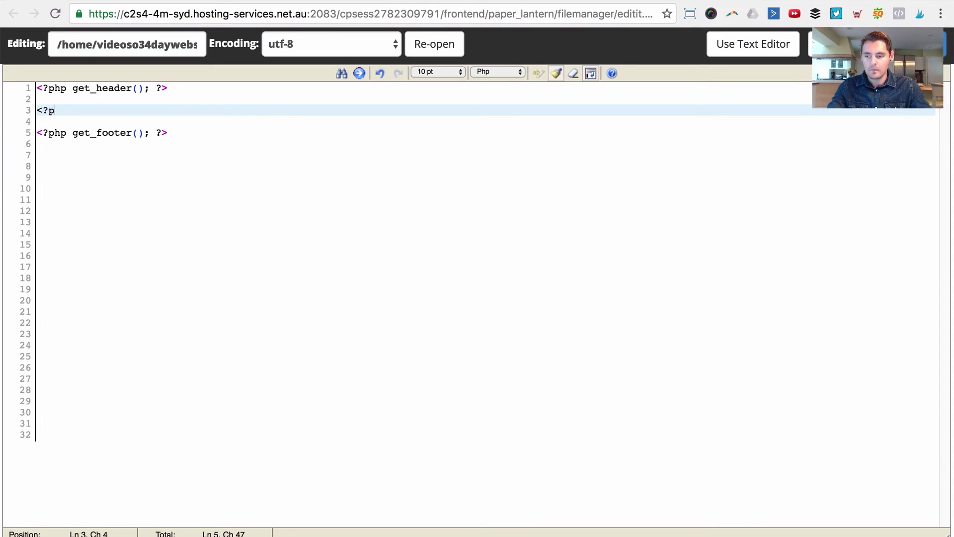
text(hp  ?>)
key(Left)
key(Left)
key(Left)
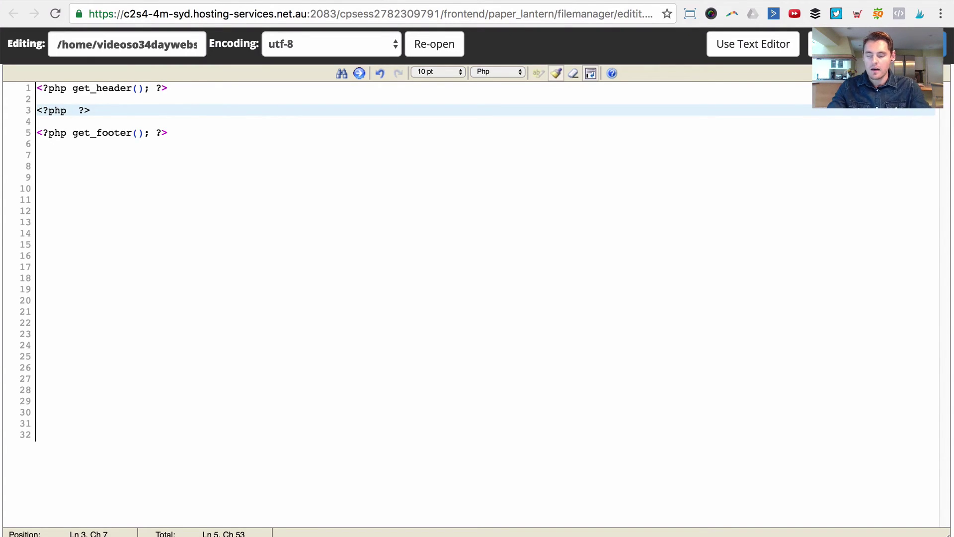
text(echo do)
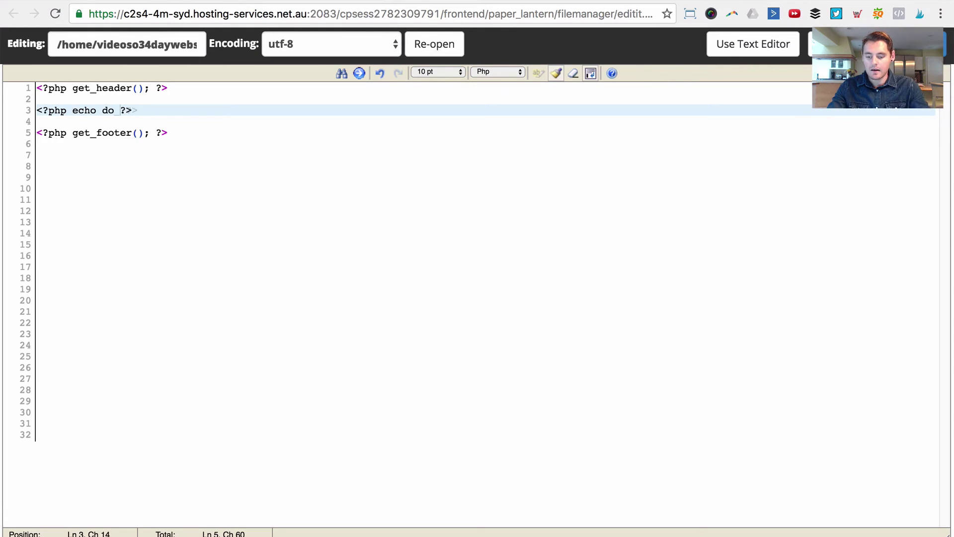
text(_do_shortcode)
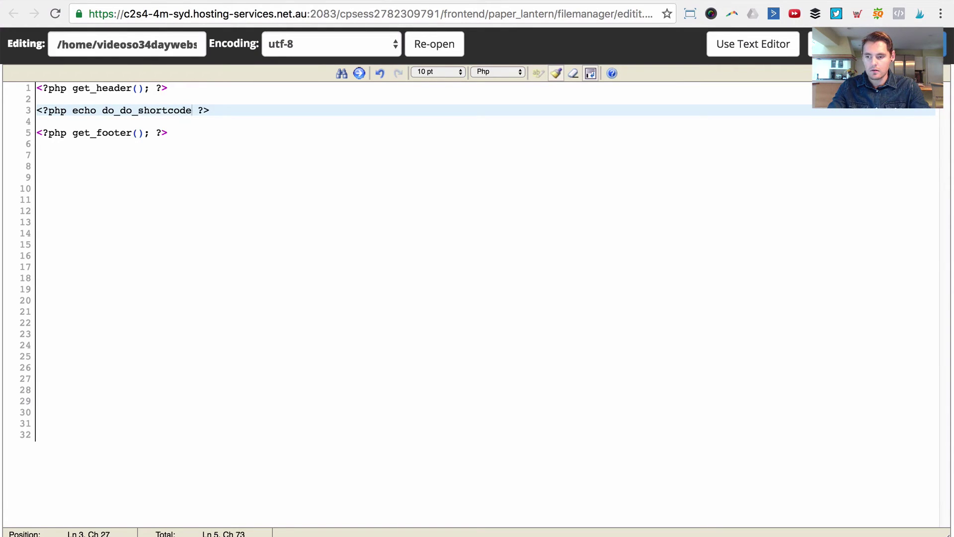
text(();)
key(Left)
key(Left)
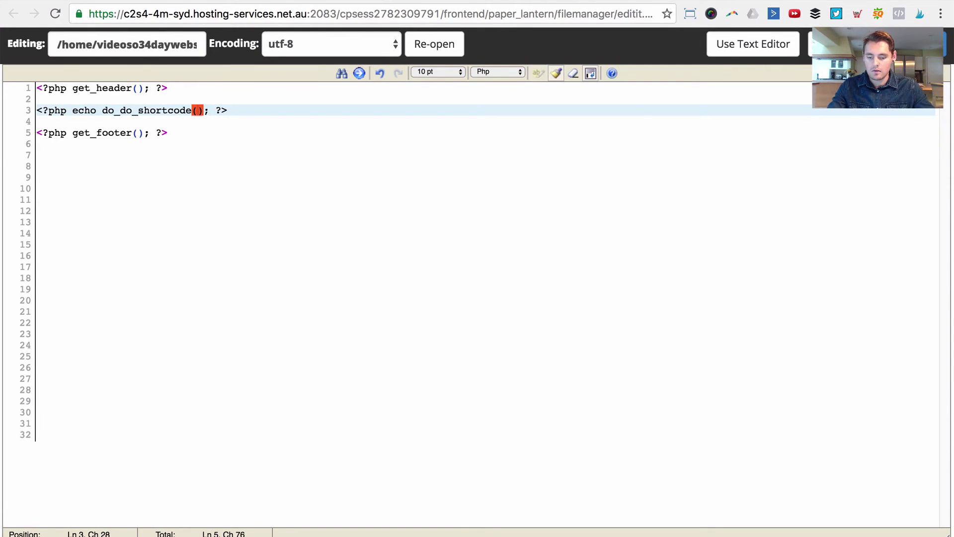
Step: Insert '[fl_builder_insert_layout slug="my-post-slug"]' as the function's quoted argument and correct the function name to do_shortcode
text(')
text([fl_builder_insert_layout slug="my-post-slug"])
click(168, 196)
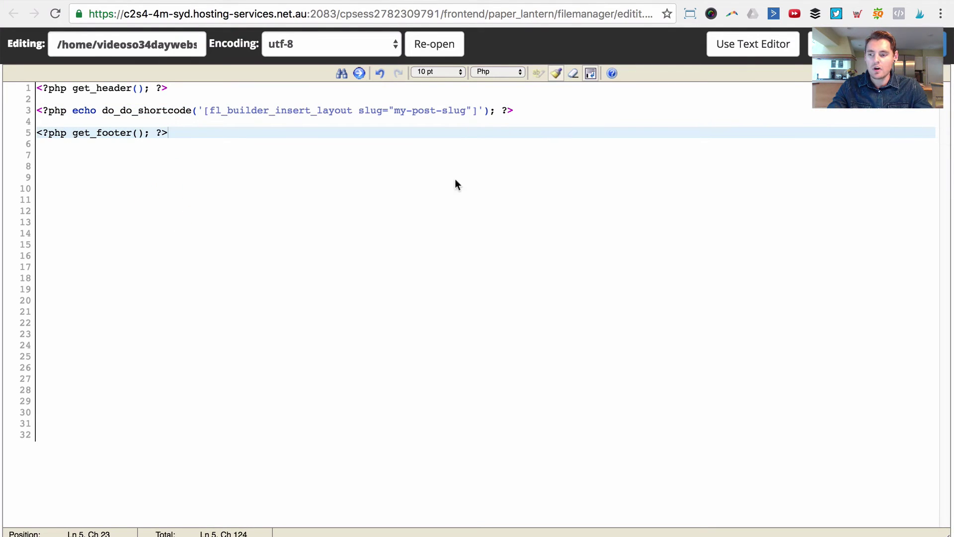
drag(530, 111, 107, 109)
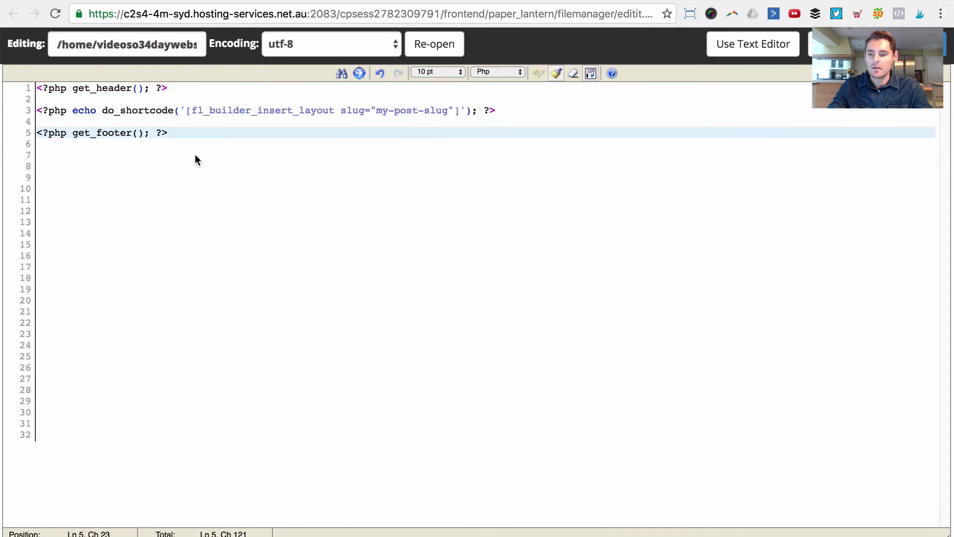
Step: Compare the shortcode's my-post-slug placeholder with the slug portion of the 404 template page's URL
click(376, 110)
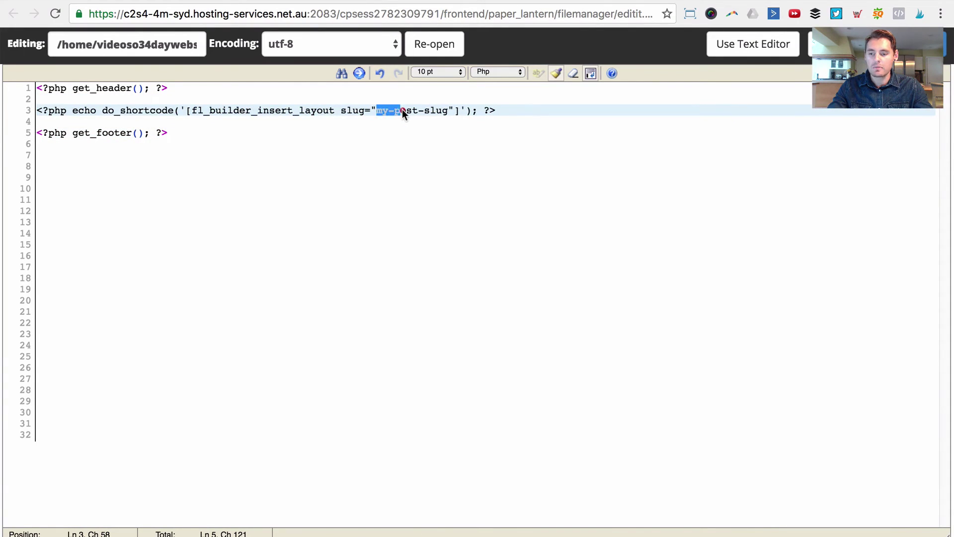
drag(443, 109, 446, 109)
click(367, 109)
click(445, 109)
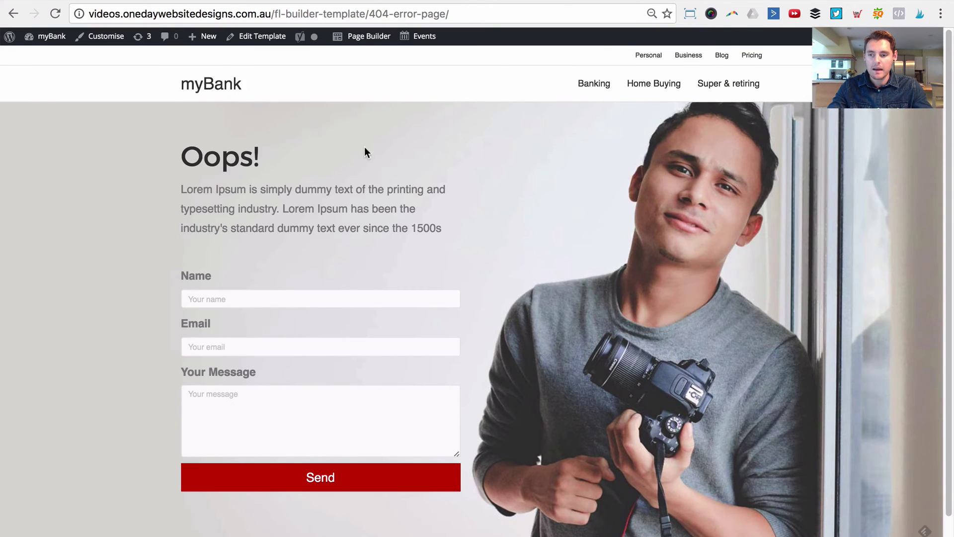
click(277, 15)
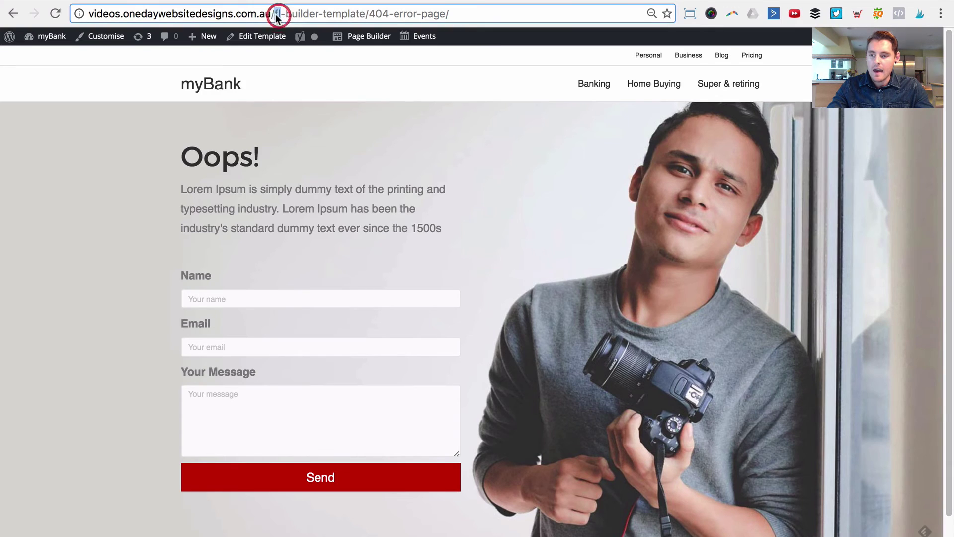
click(272, 16)
drag(85, 14, 267, 12)
click(269, 14)
click(367, 15)
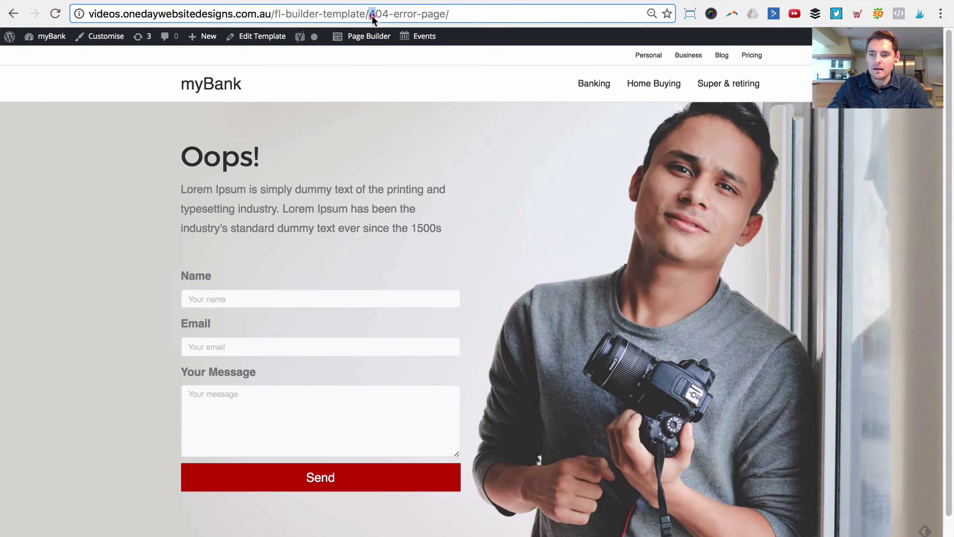
click(431, 13)
Step: Open the 404 Error page template for editing and copy its permalink slug, 404-error-page
click(255, 39)
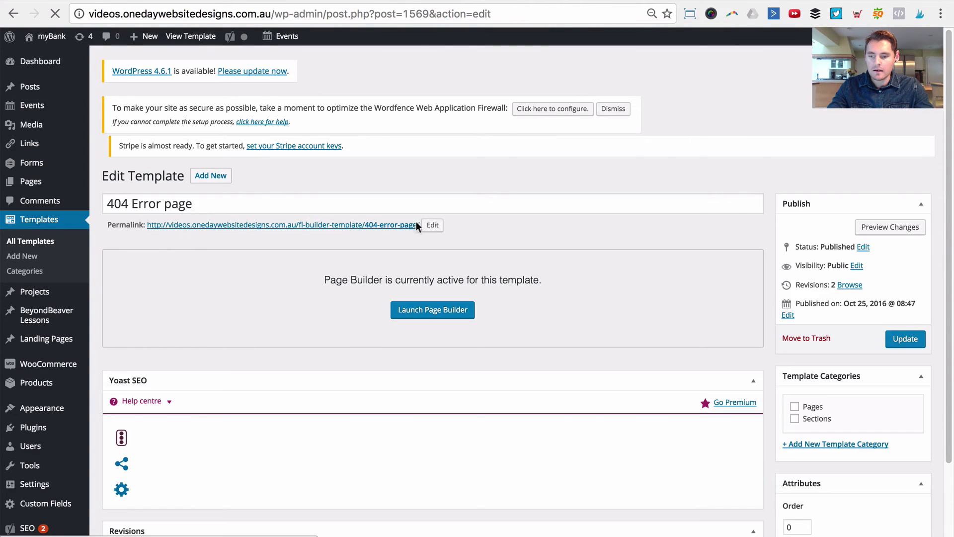
click(432, 225)
double_click(435, 233)
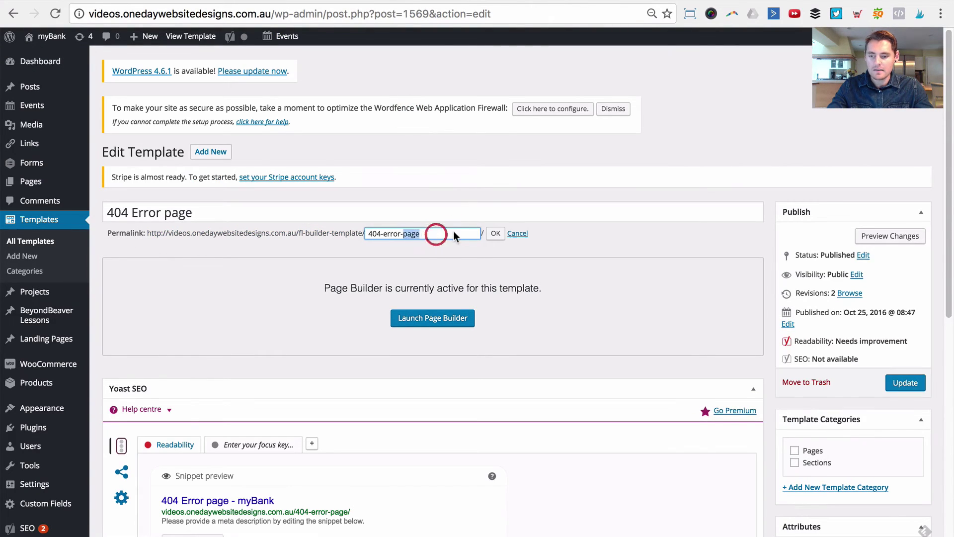
key(super+a)
key(super+c)
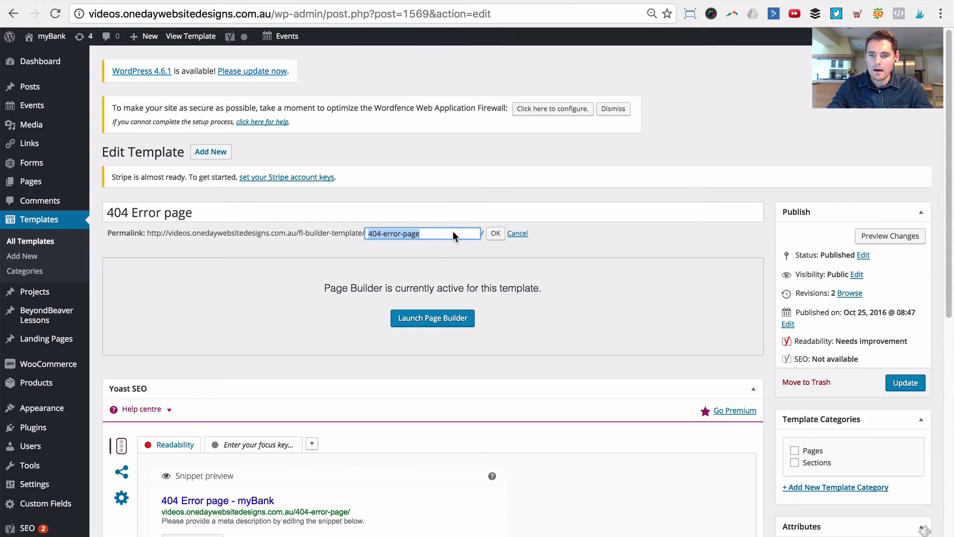
Step: Back in the 404.php code, replace my-post-slug with the copied slug 404-error-page and save the file
click(419, 1)
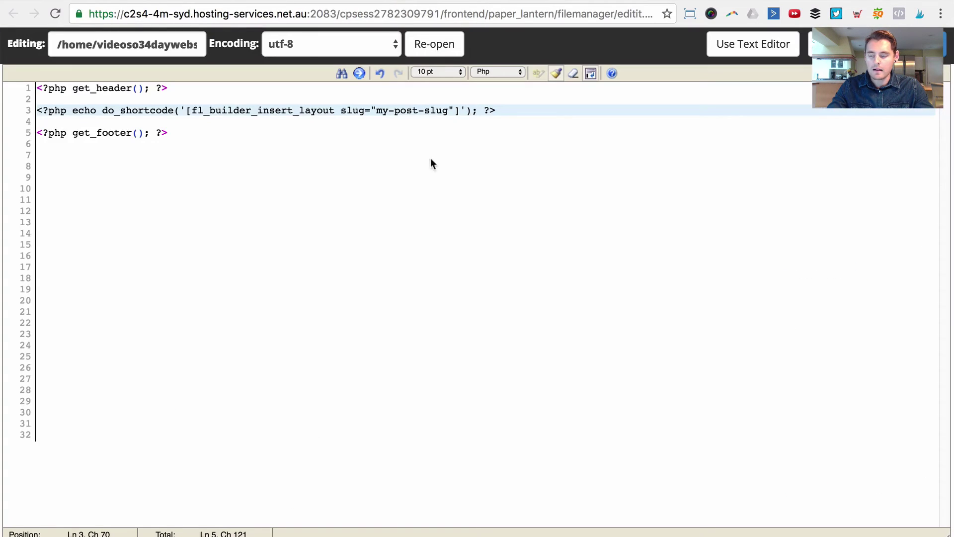
click(332, 132)
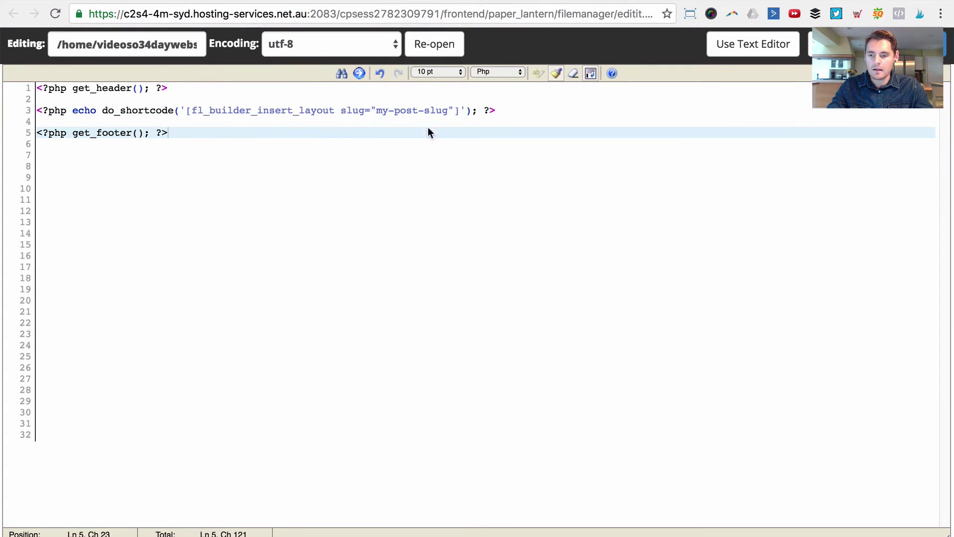
drag(447, 112, 375, 113)
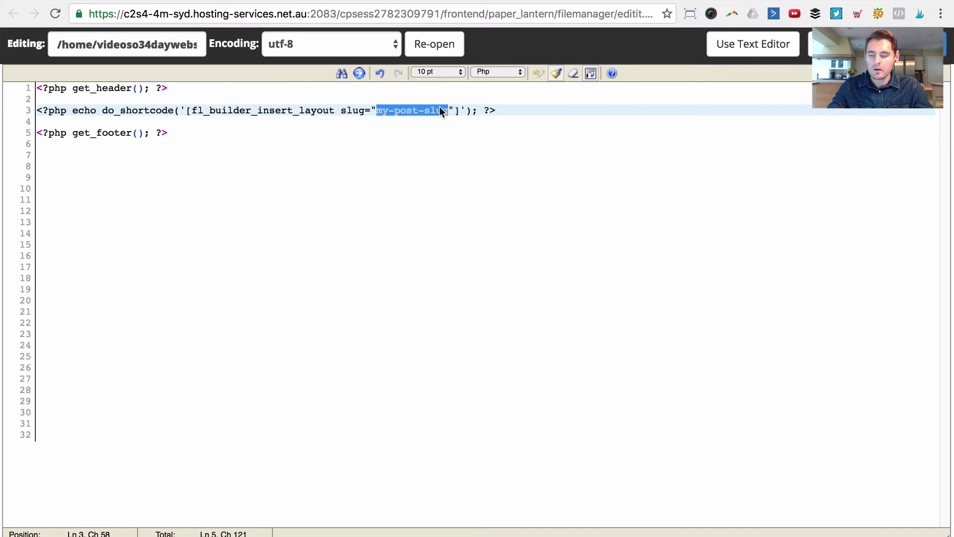
key(super+v)
click(473, 208)
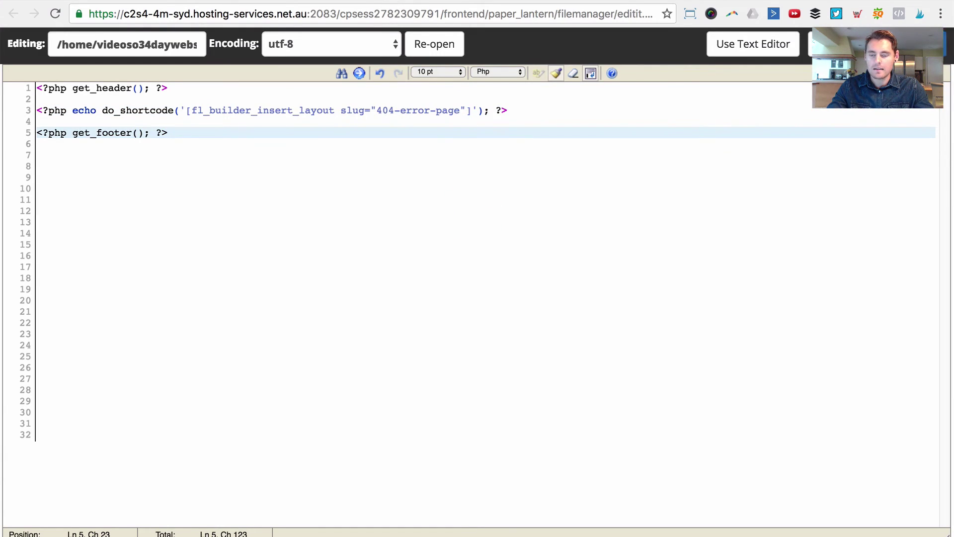
click(878, 44)
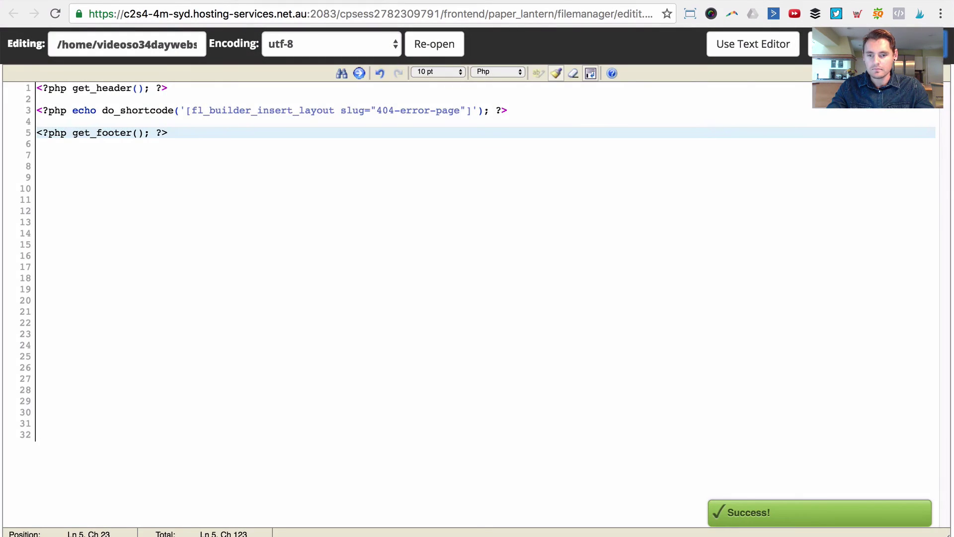
Step: Reload the nonexistent /123412 page on the site and look over the custom 404 layout
click(756, 0)
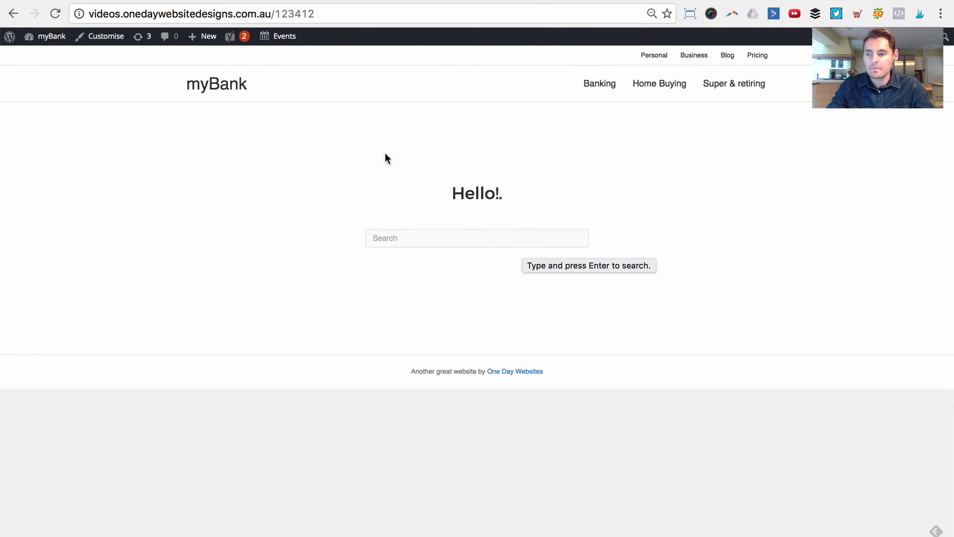
click(56, 16)
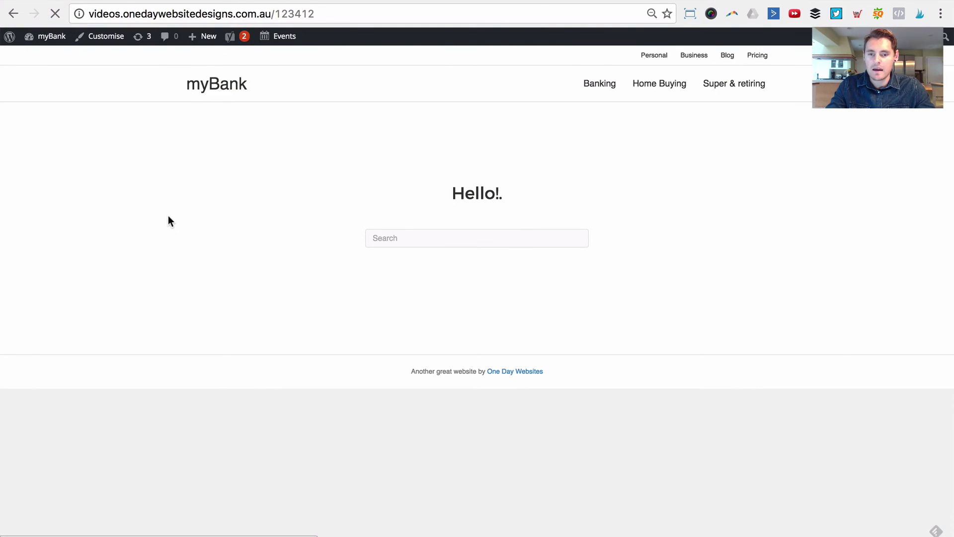
scroll(167, 215, down, 2)
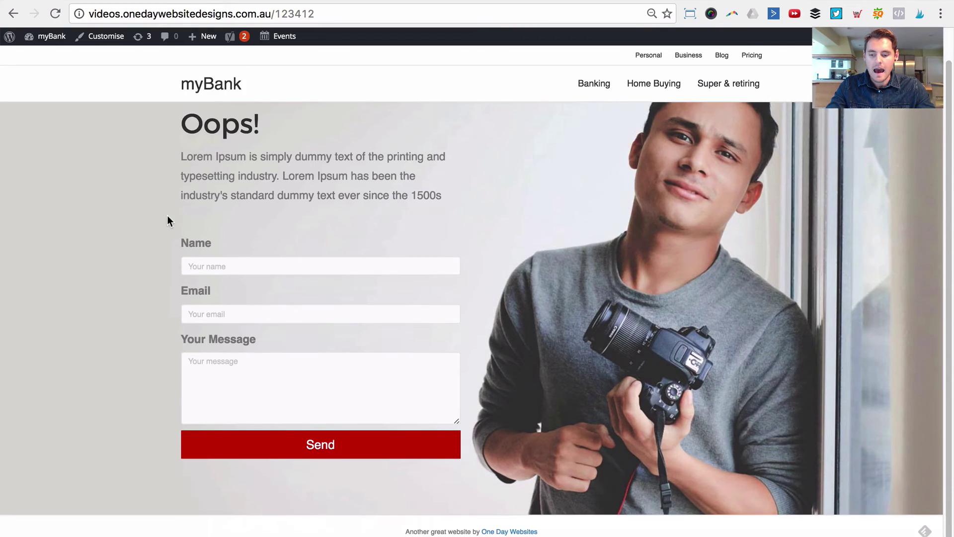
scroll(166, 216, up, 2)
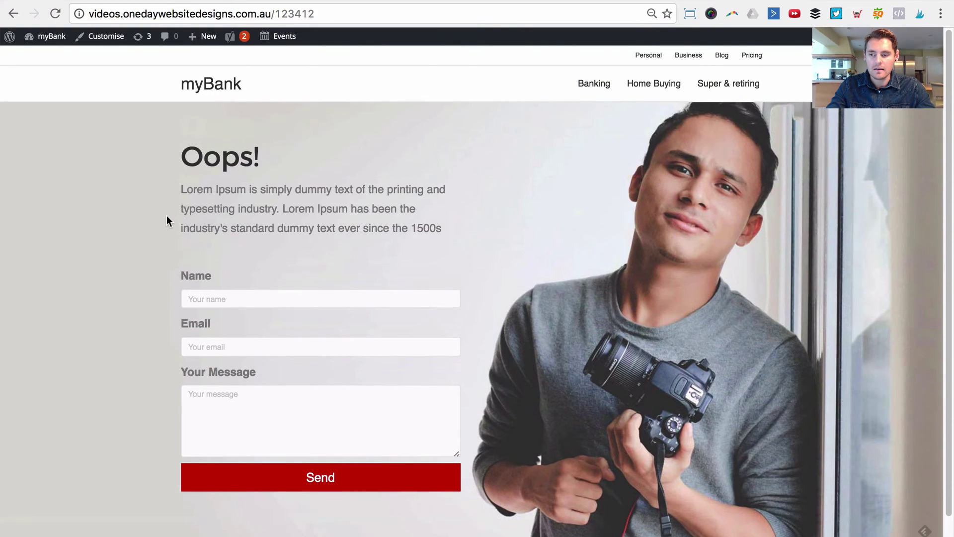
Step: Open the 404 Error page template from the templates list and launch Page Builder on it
drag(953, 199, 882, 130)
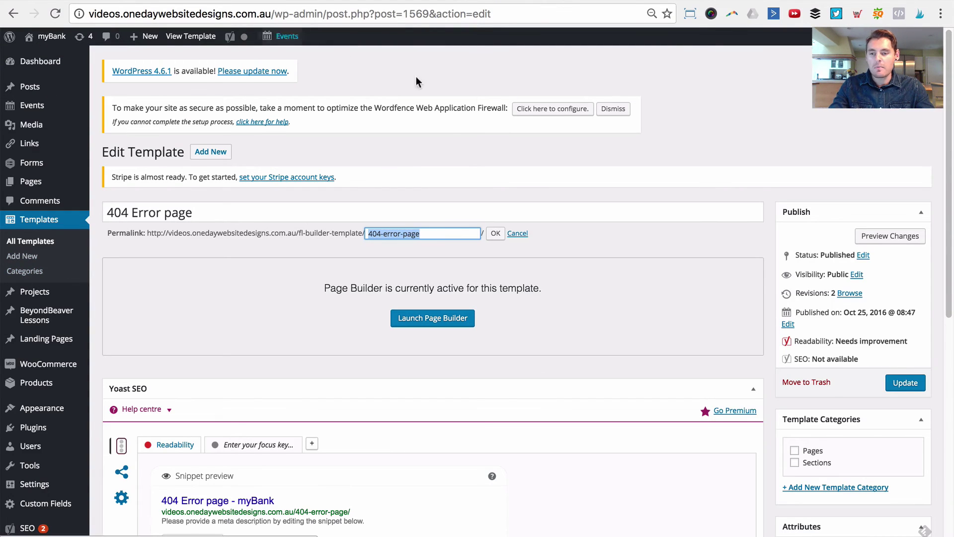
click(30, 243)
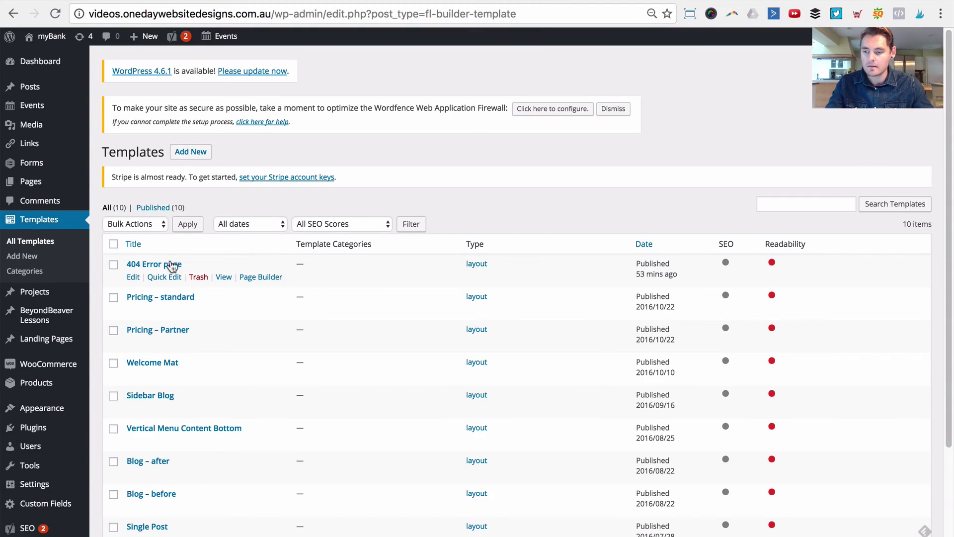
click(144, 265)
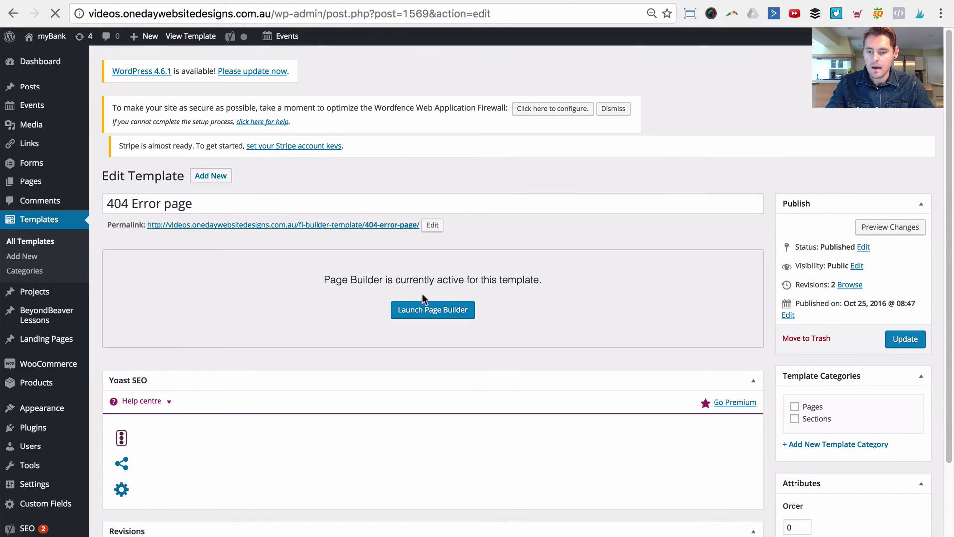
click(413, 312)
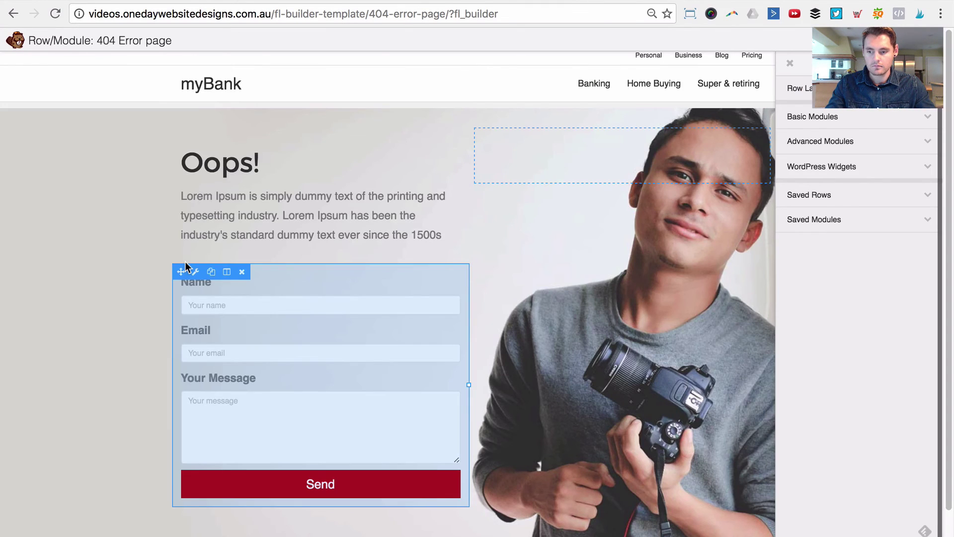
Step: Change the template's "Oops!" heading to "404 not found", save the text module and publish the changes
click(231, 171)
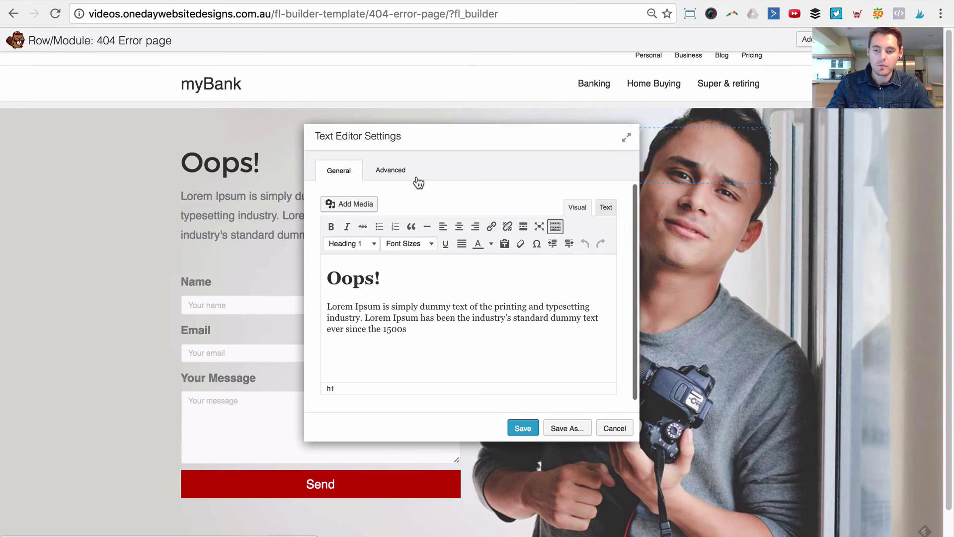
click(387, 280)
drag(387, 279, 296, 268)
text(404 not)
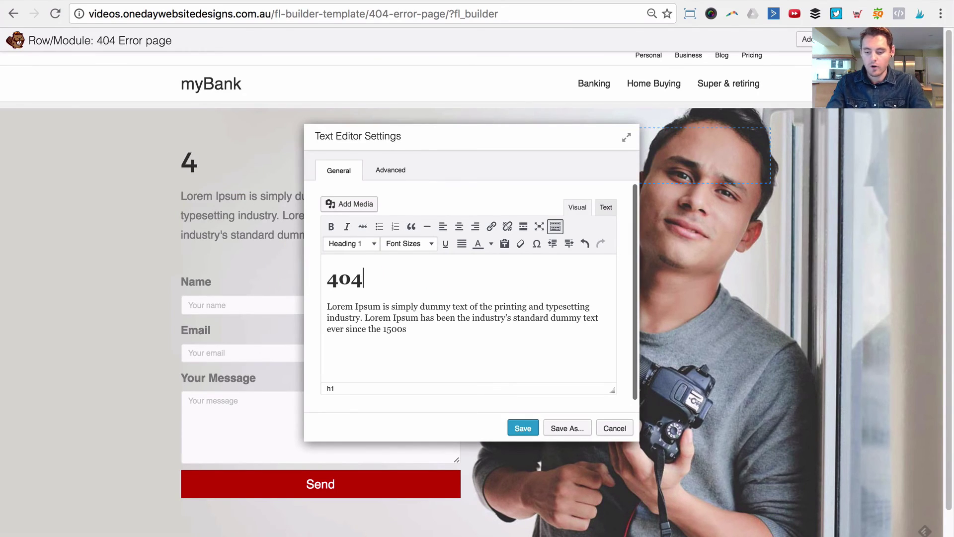
text(nd)
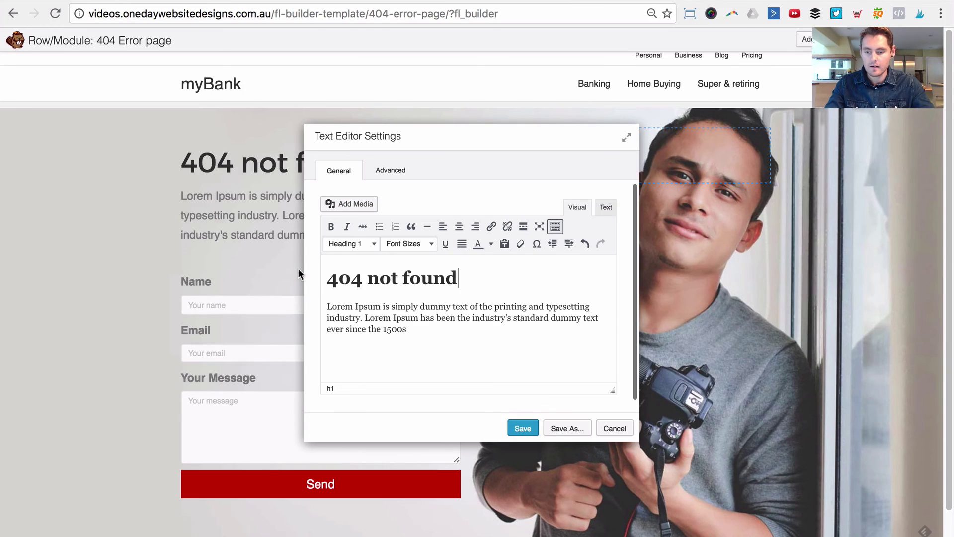
click(522, 427)
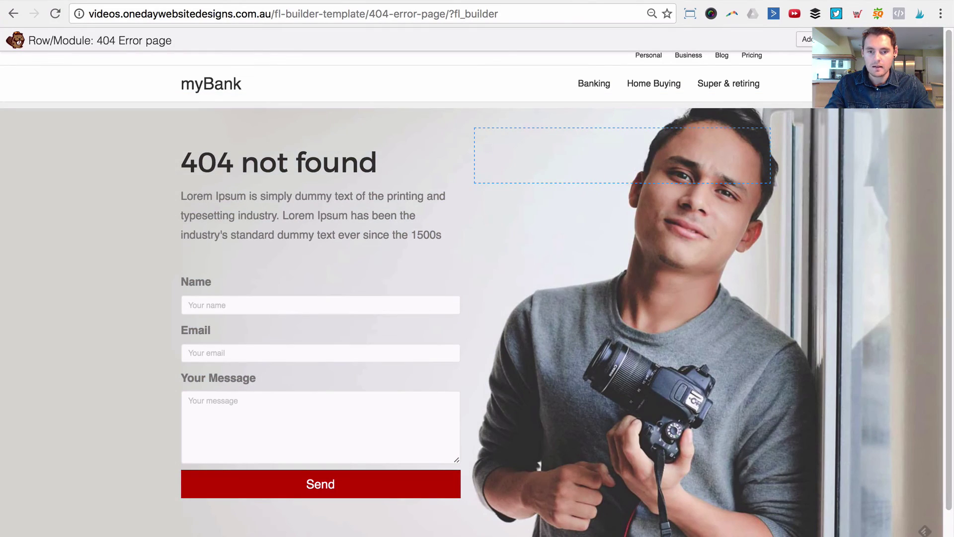
click(894, 39)
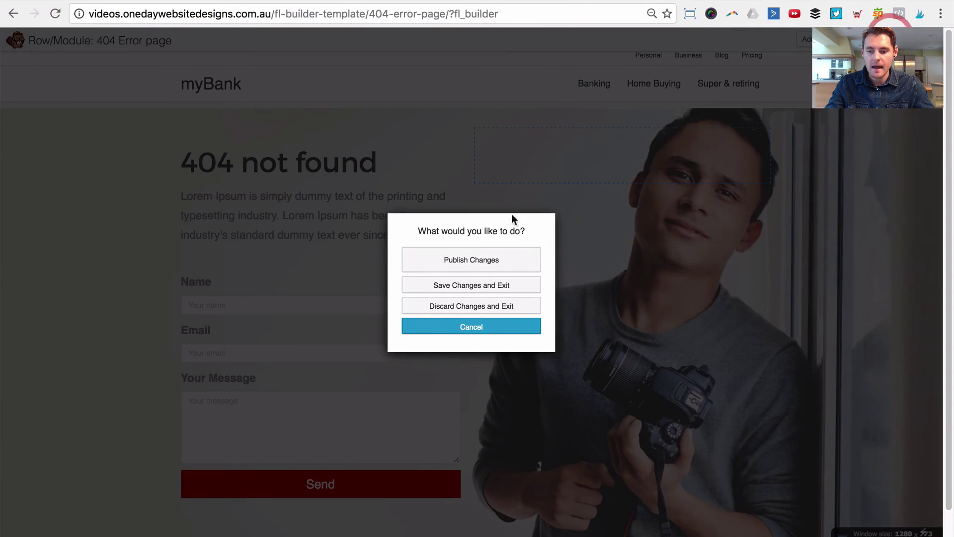
click(495, 258)
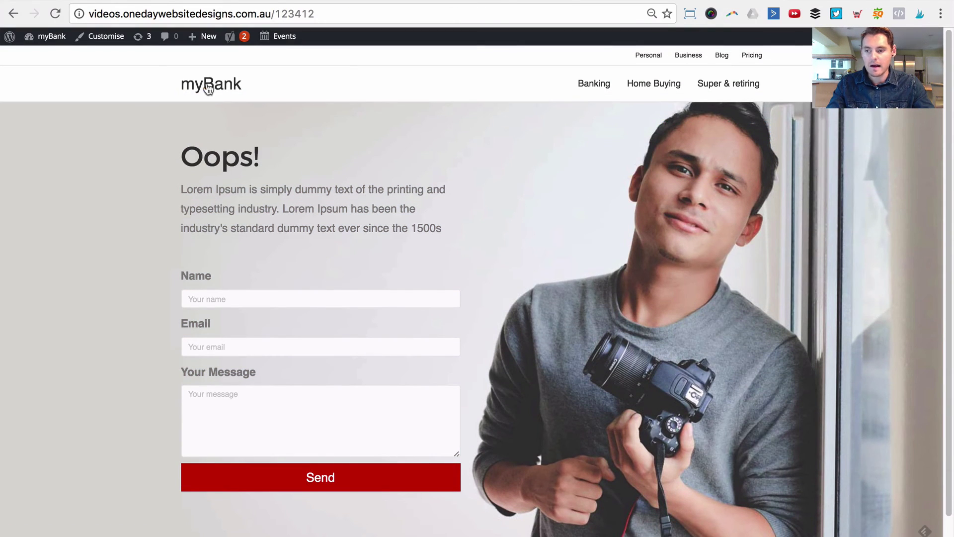
Step: Reload the /123412 page to check the edited template, and review the shortcode and its slug in 404.php
click(55, 13)
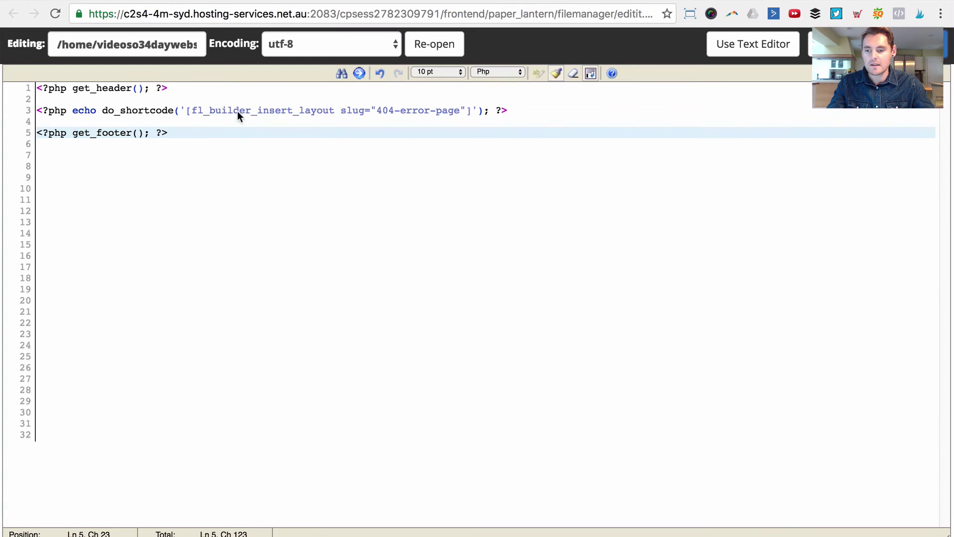
drag(251, 110, 442, 112)
click(442, 111)
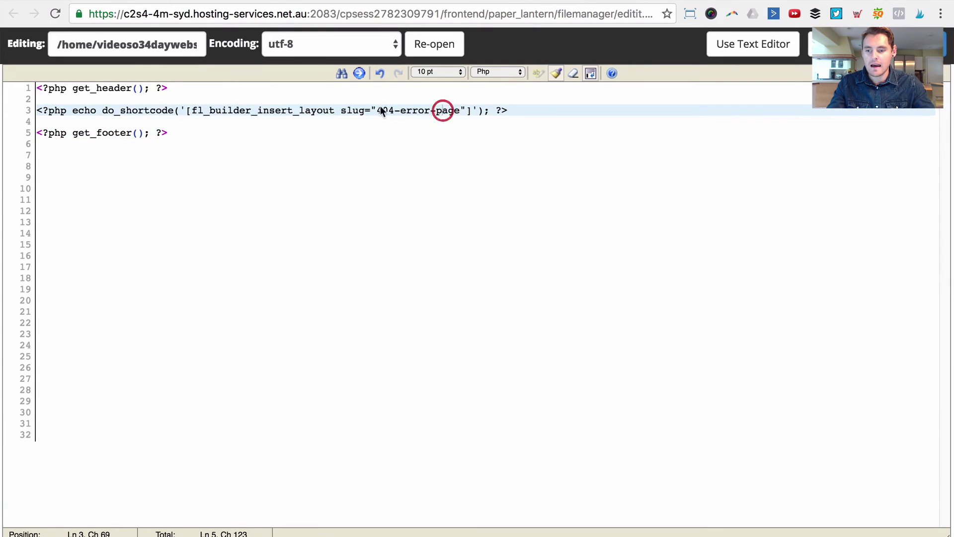
drag(379, 111, 454, 110)
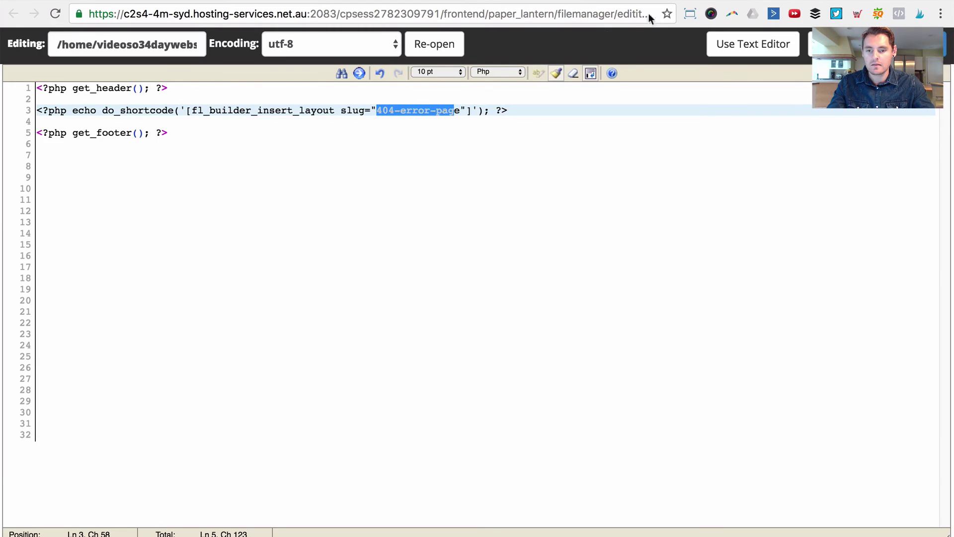
click(705, 0)
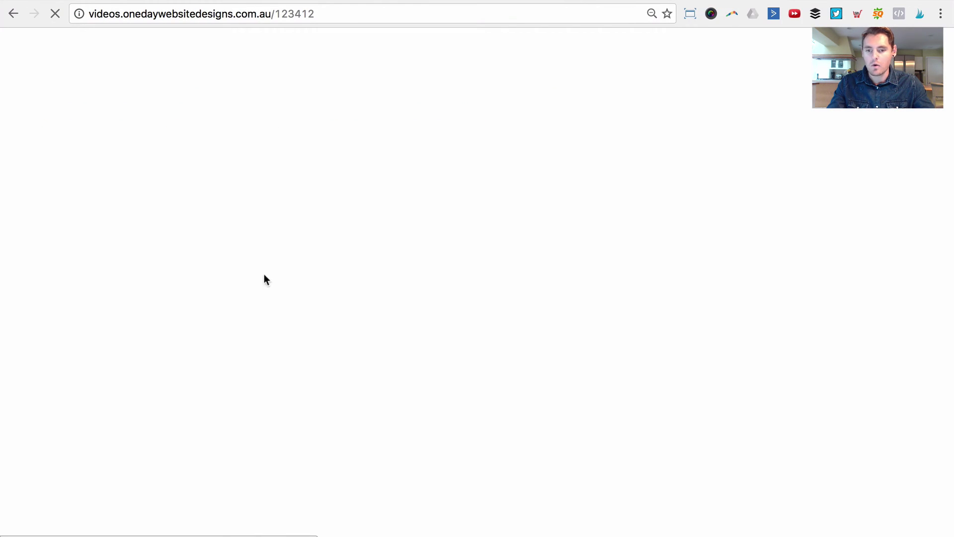